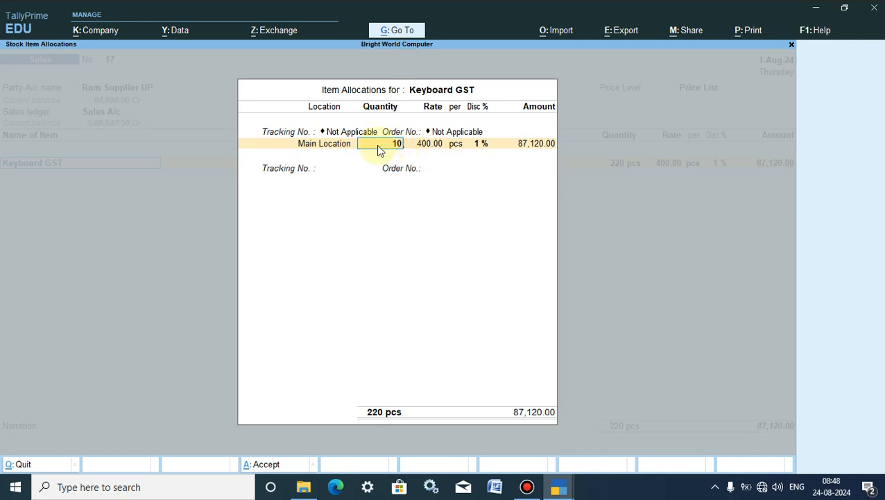
Try quantities of 10 and 60 pcs for Keyboard GST in the sales item allocation to check the rate and discount
key(Return)
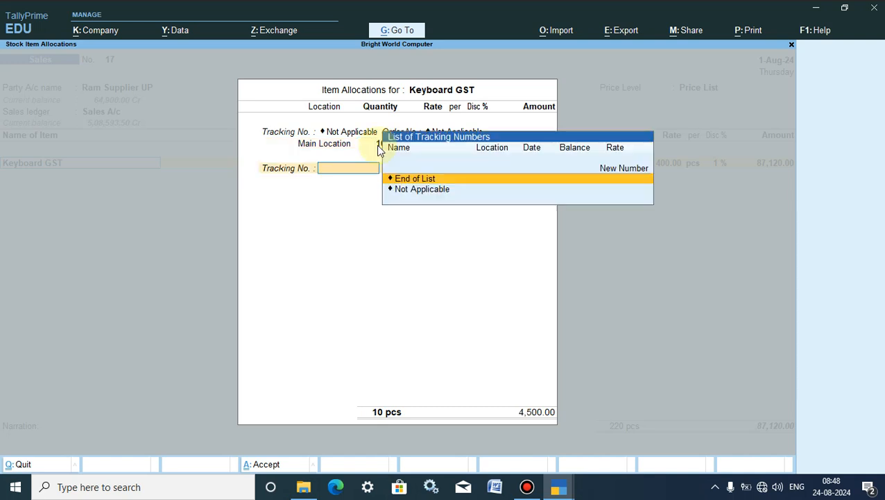
click(376, 145)
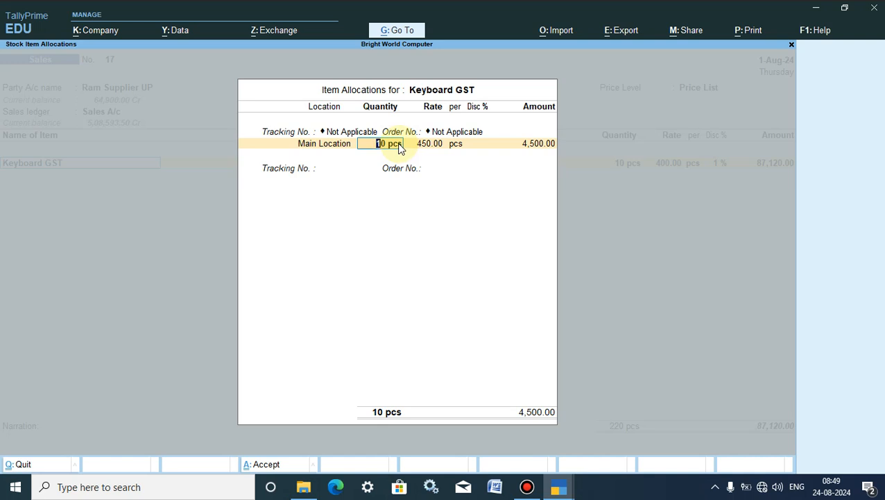
text(60)
key(Return)
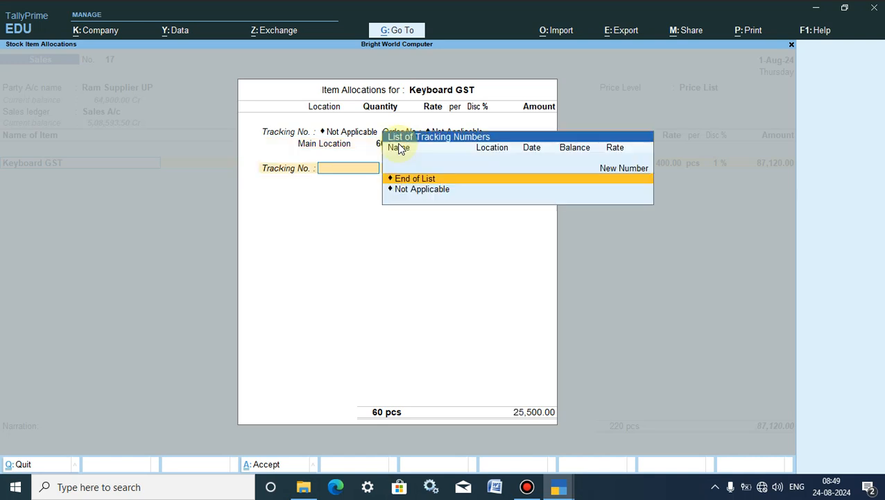
Try quantities of 110 and 160 pcs for Keyboard GST to check how the rate and discount respond
key(BackSpace)
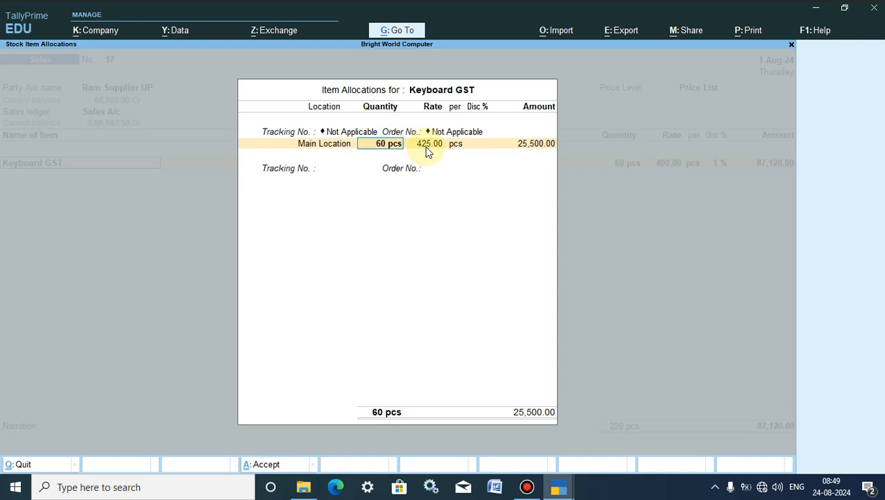
text(110)
key(Down)
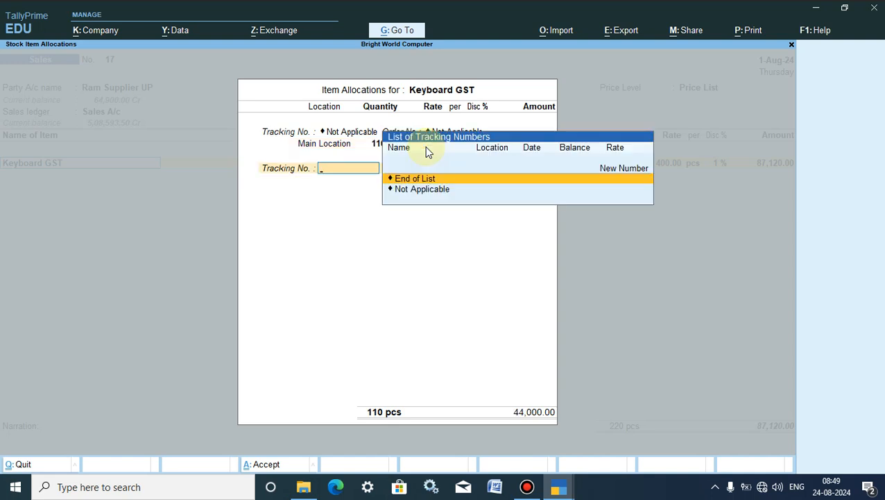
key(Up)
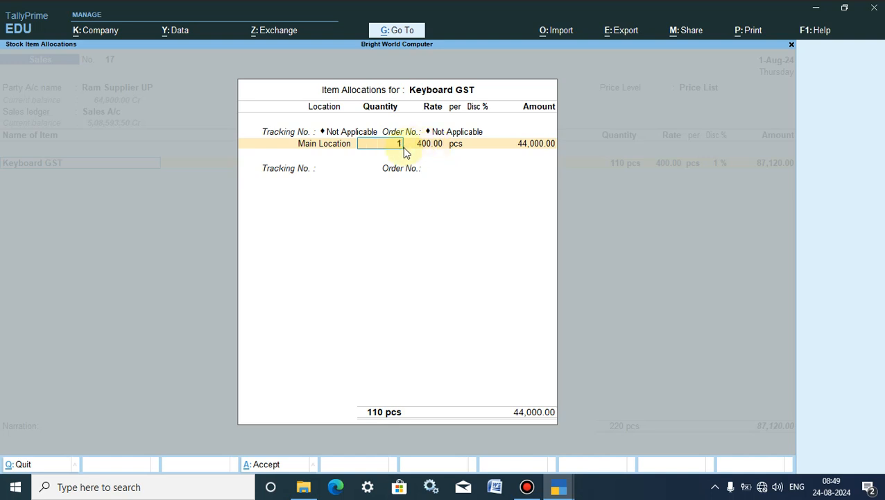
key(Return)
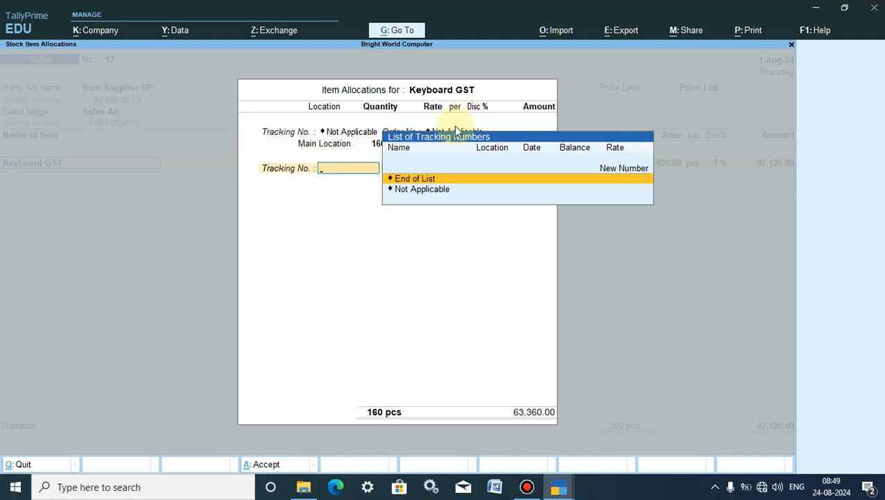
Set the Keyboard GST quantity to 220 pcs in the item allocation
key(BackSpace)
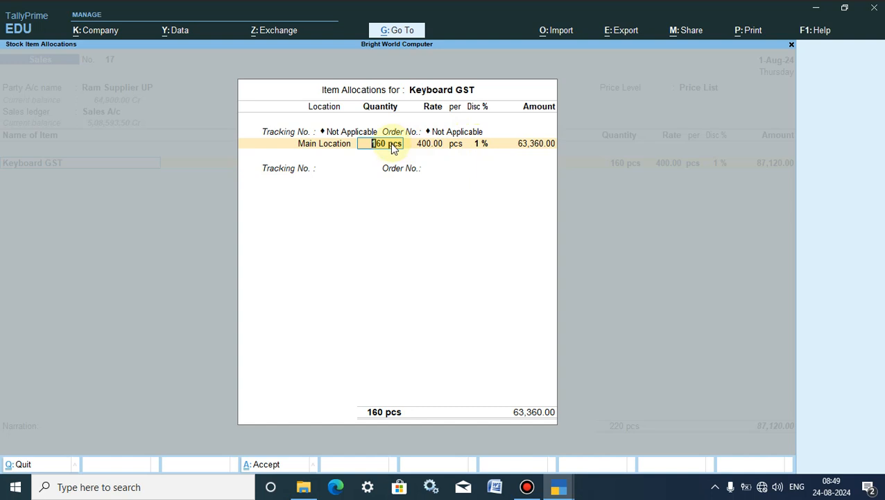
text(220)
key(Return)
key(BackSpace)
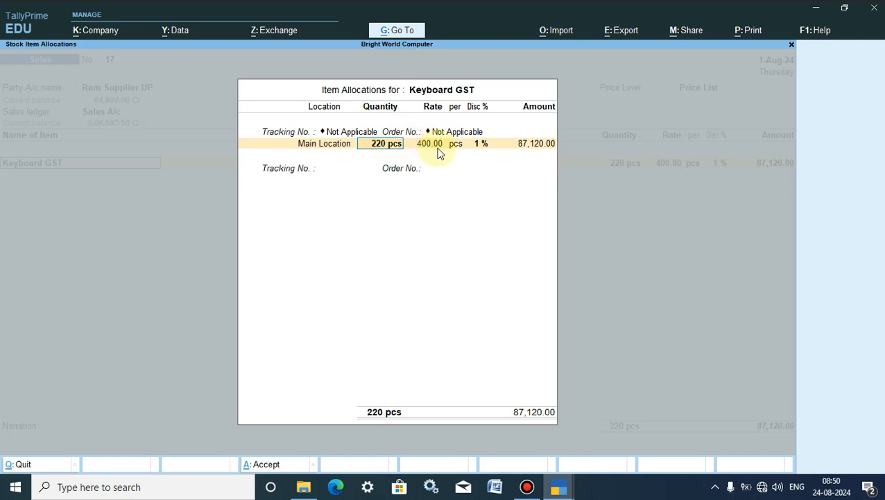
Minimize TallyPrime, refresh the desktop and bring the TallyPrime window back
click(818, 13)
right_click(541, 70)
click(574, 110)
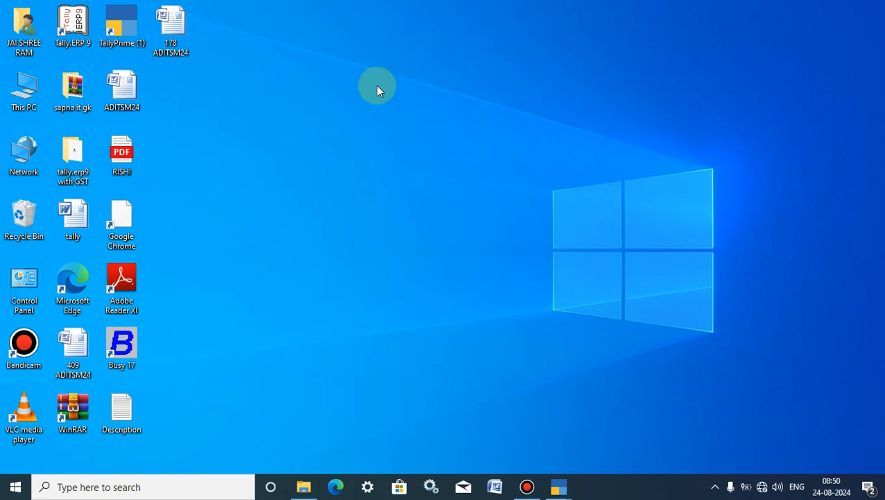
click(118, 33)
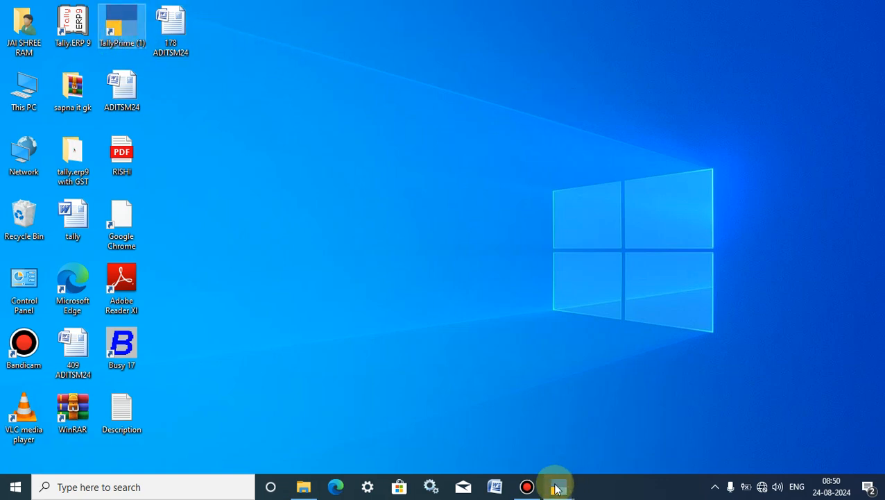
click(557, 486)
click(480, 421)
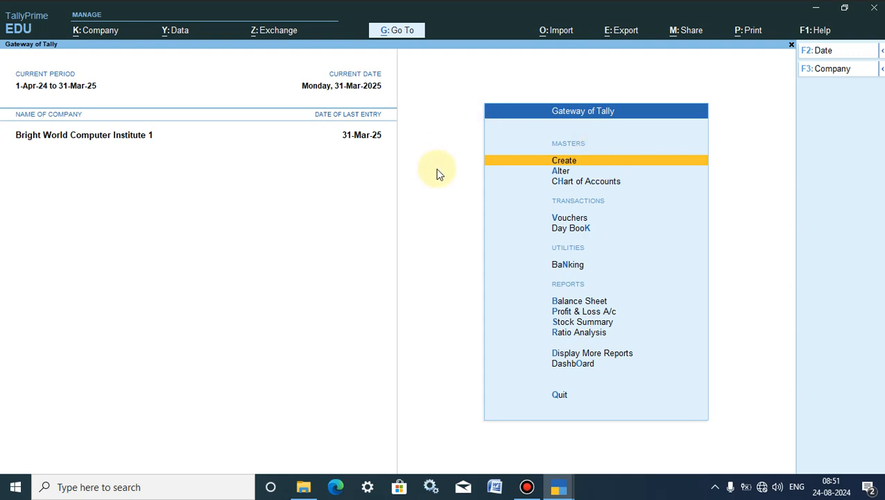
Open the company features settings of Bright World Computer Institute 1
key(F11)
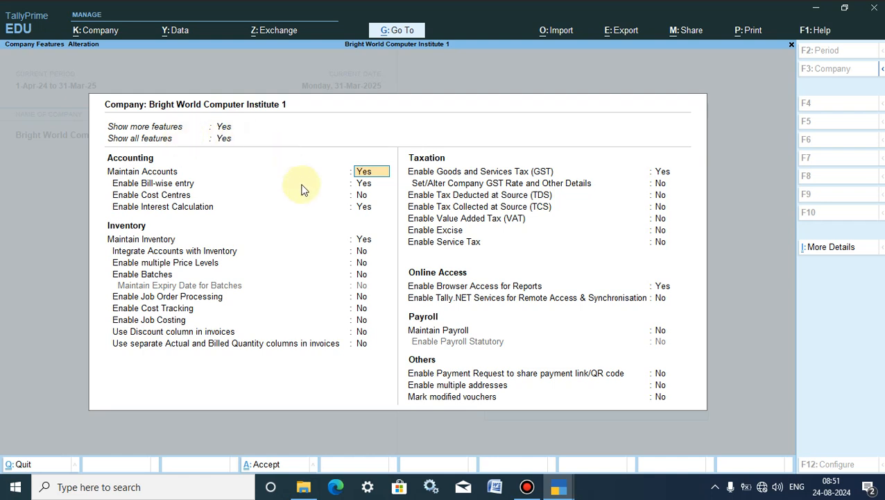
click(101, 31)
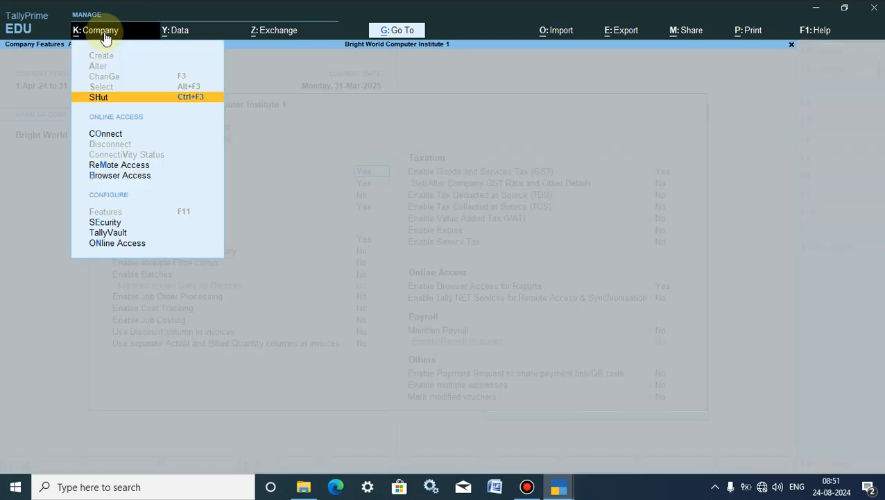
key(Escape)
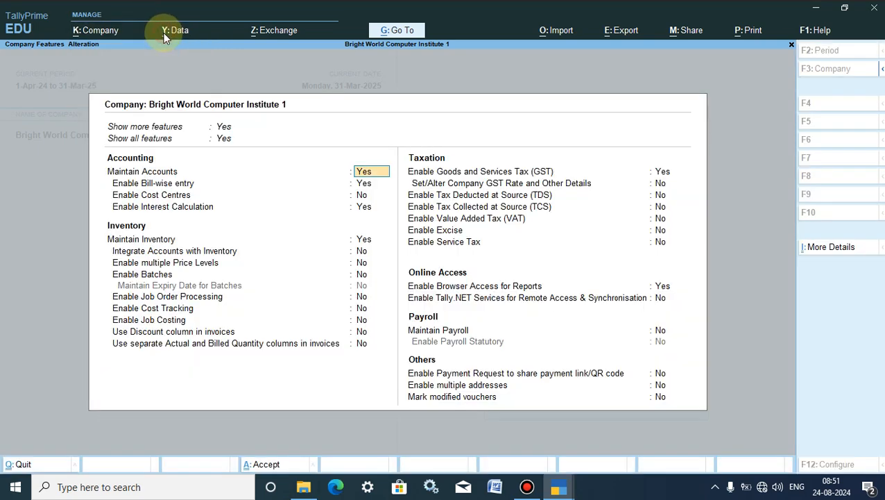
click(163, 31)
click(268, 31)
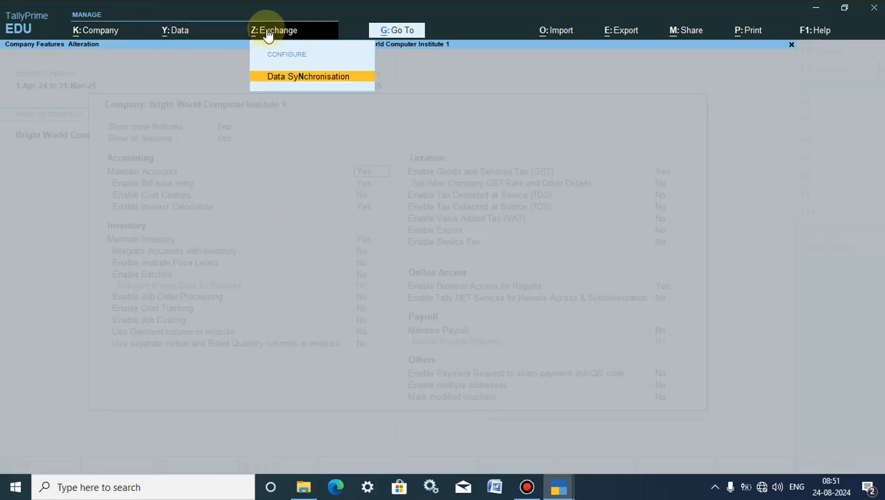
click(200, 67)
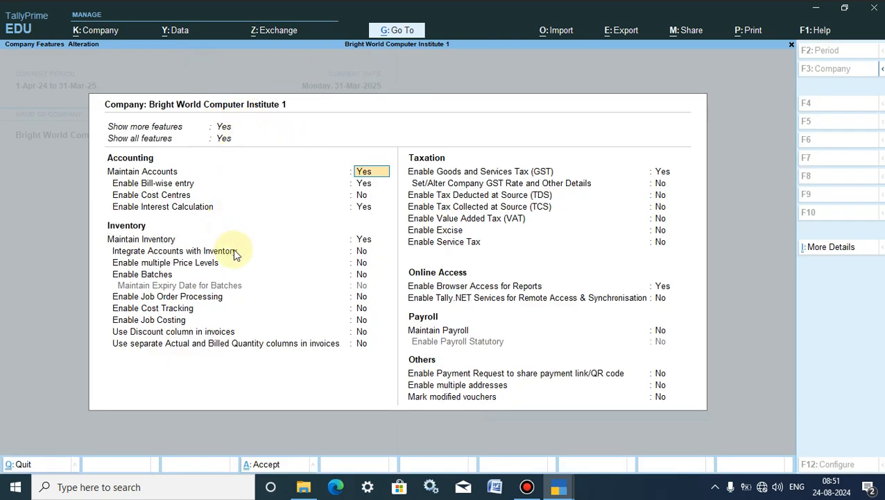
Enable multiple price levels and the discount column in invoices, and save the company features
click(136, 265)
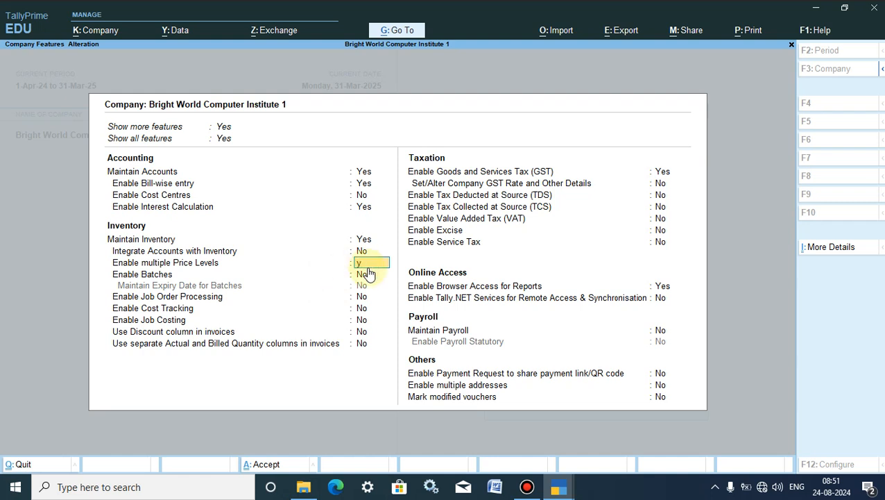
key(Return)
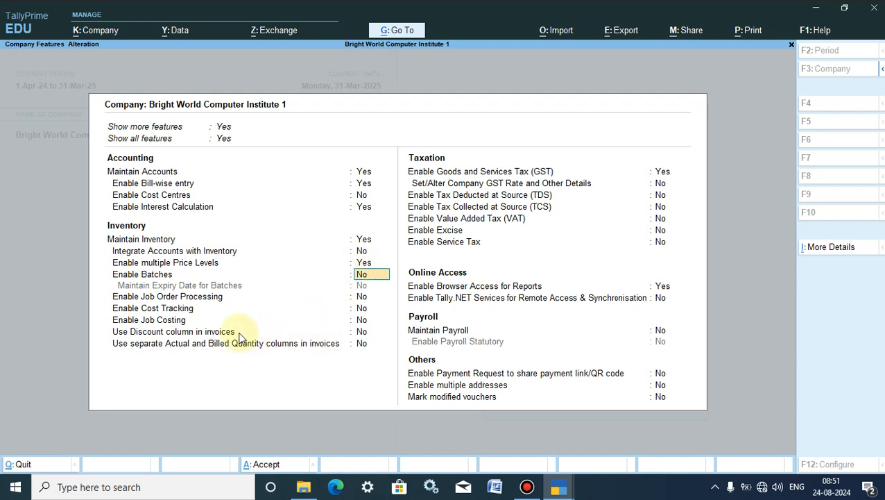
click(149, 331)
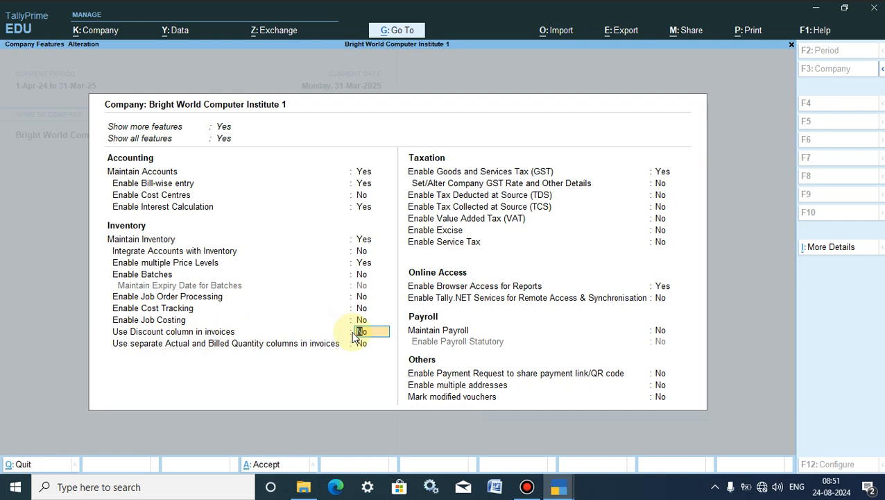
text(y)
key(Return)
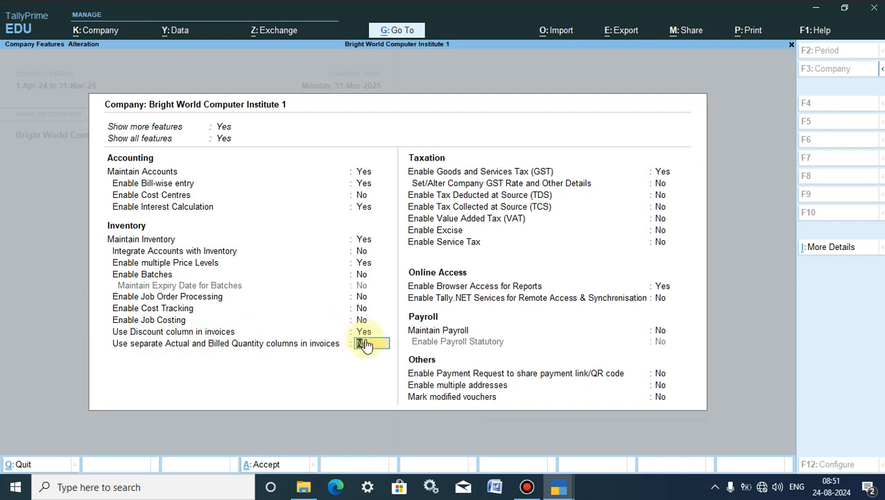
click(265, 465)
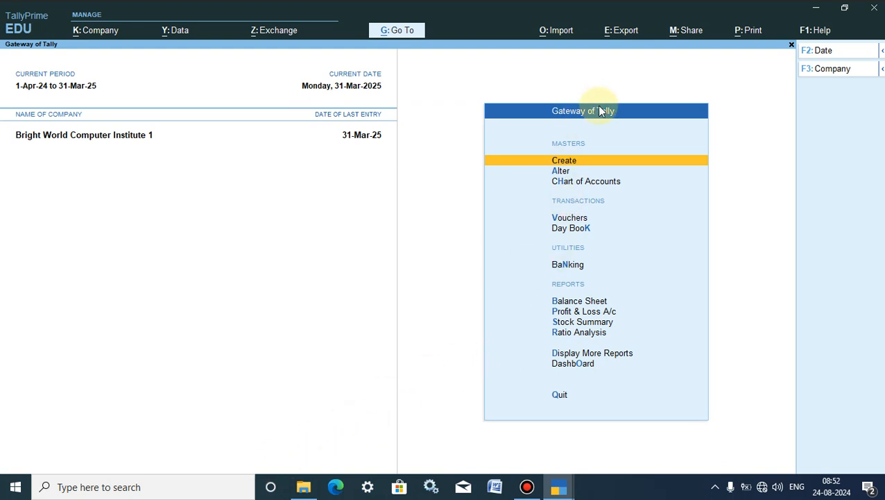
Create a company price level named Price List as the first entry
click(566, 161)
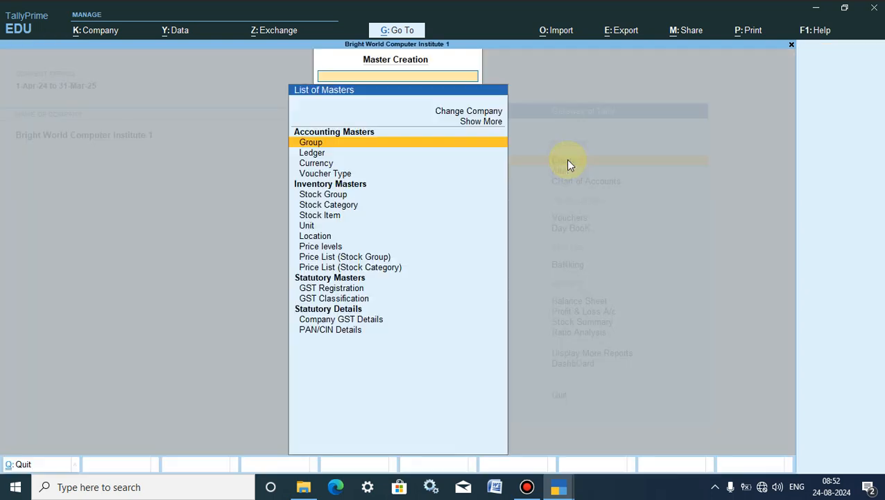
click(312, 251)
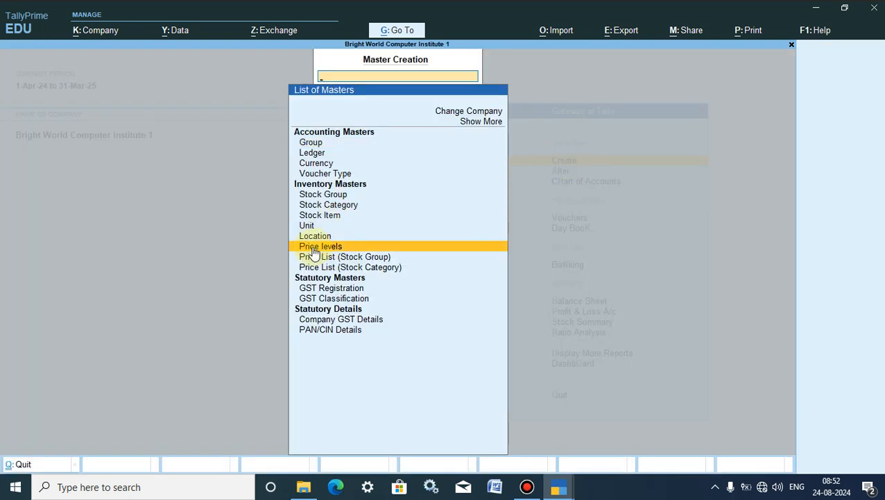
click(312, 251)
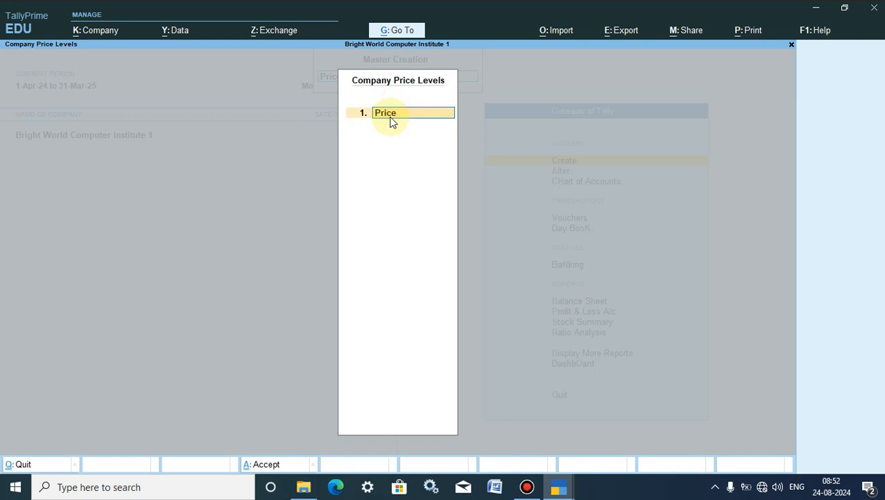
key(Return)
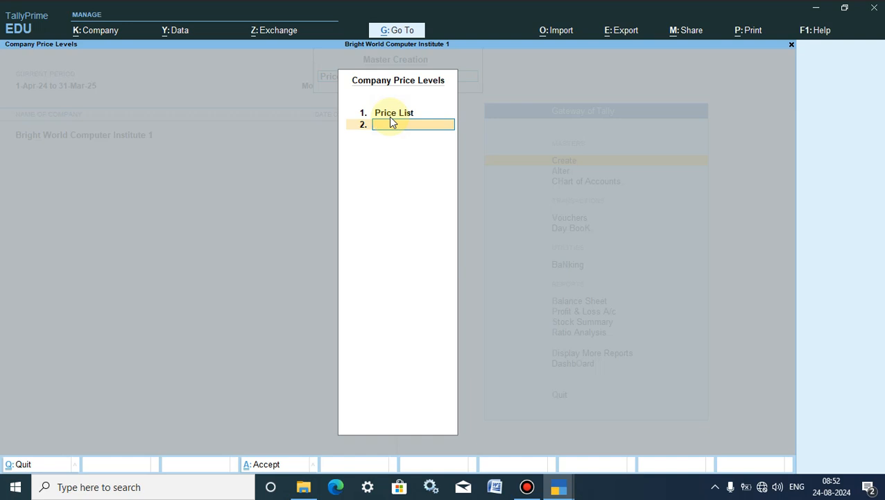
Try adding a second price level named Diwali Offer while keeping the first one named Price List
text(Die)
key(BackSpace)
text(wali)
key(Up)
text(Of)
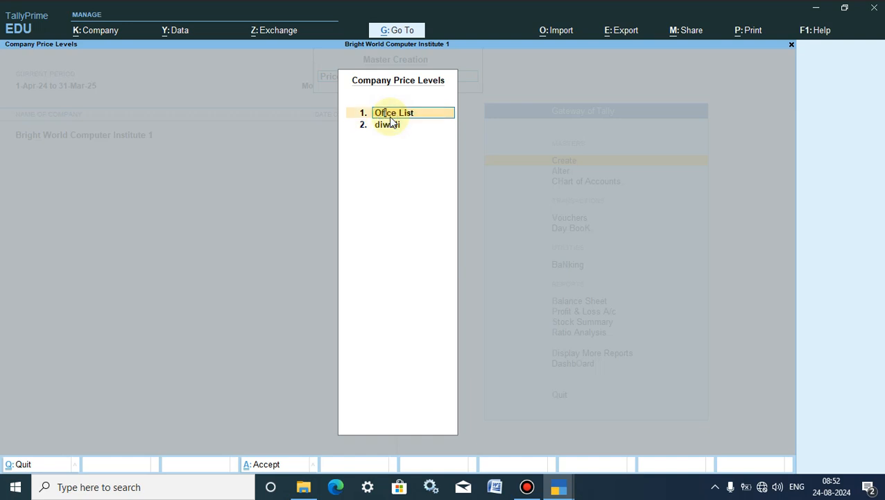
key(Return)
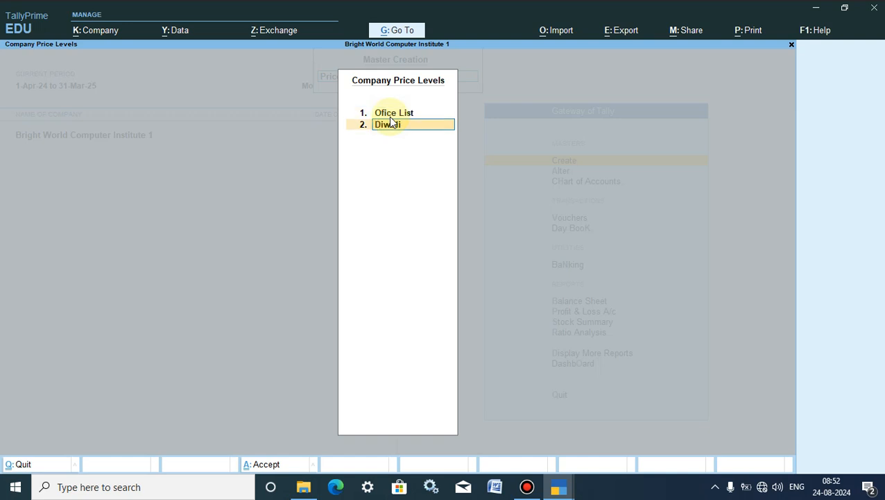
text(Offer)
key(Up)
text(Pr)
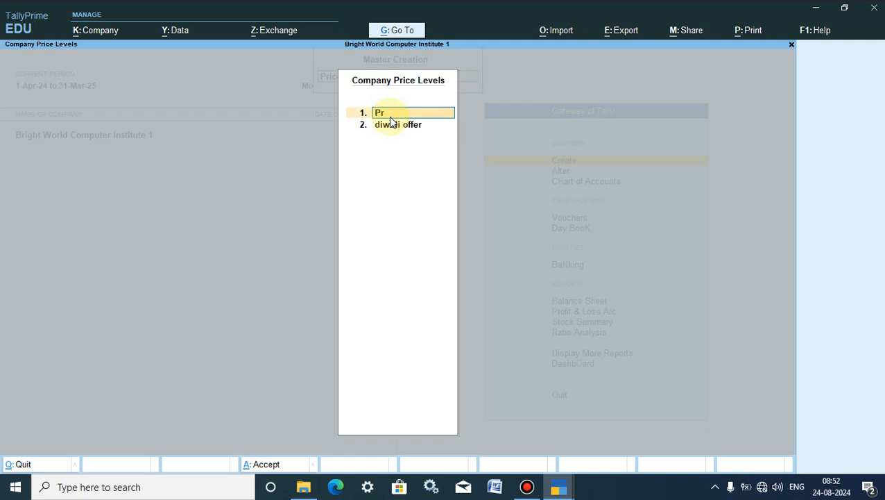
text(ice List)
key(Return)
key(Return)
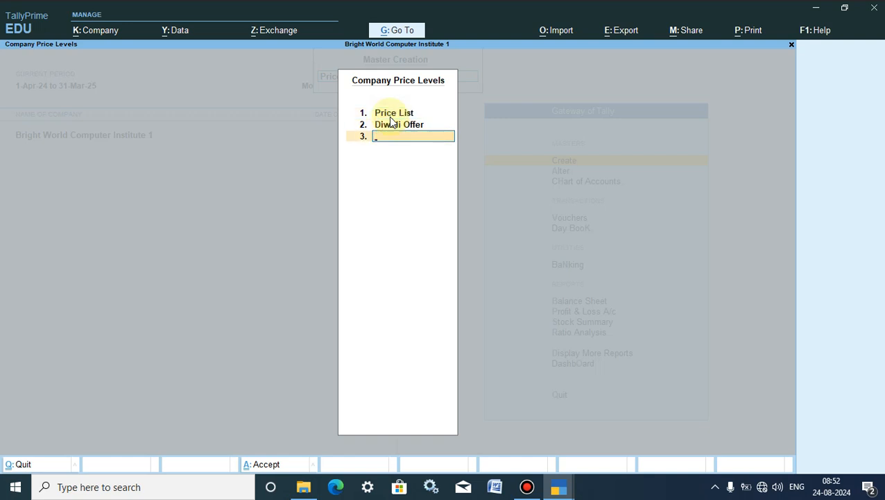
Clear the second price level entry and save the company price levels
key(Up)
key(BackSpace)
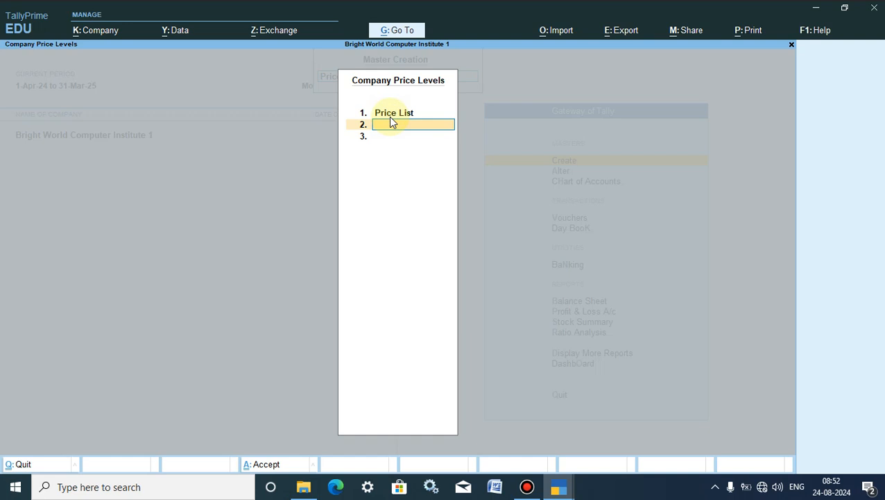
key(ctrl+a)
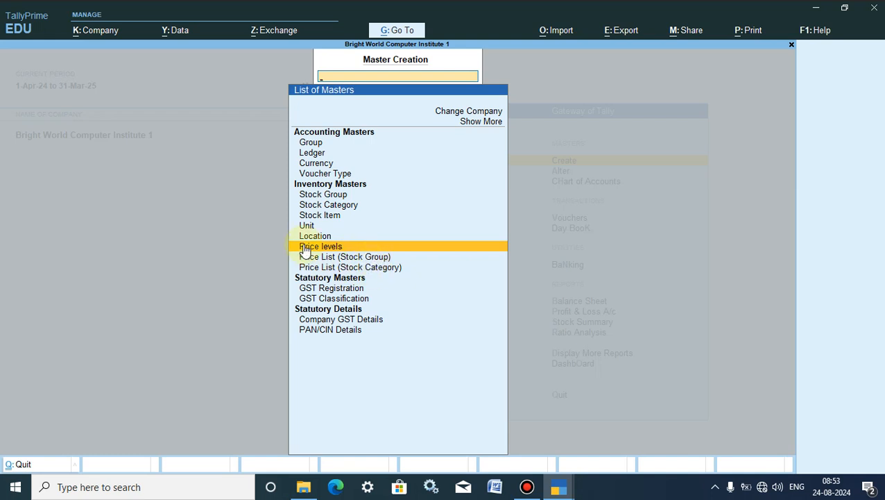
Create a stock-group price list for All Items at the Price List level, applicable from 1-Aug-24
click(321, 259)
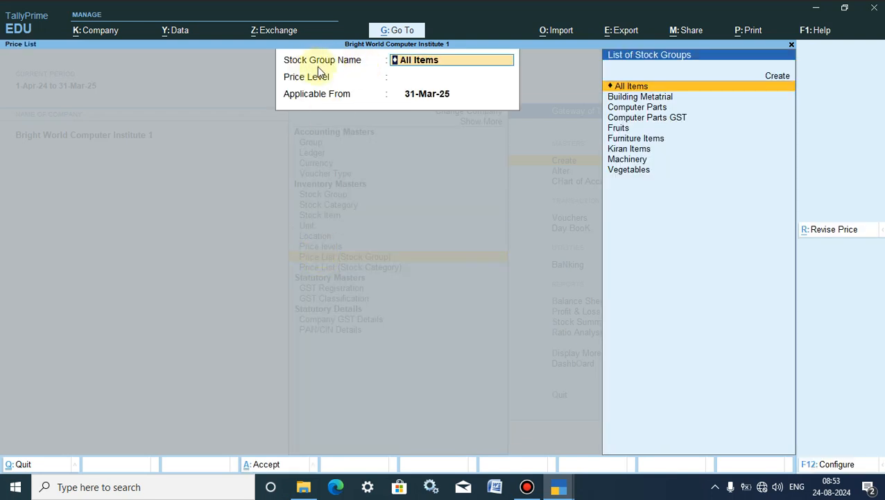
click(643, 123)
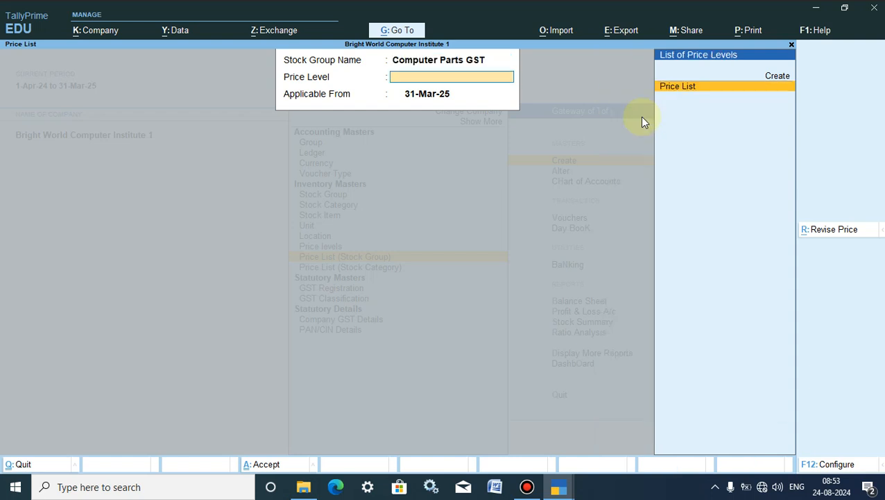
key(BackSpace)
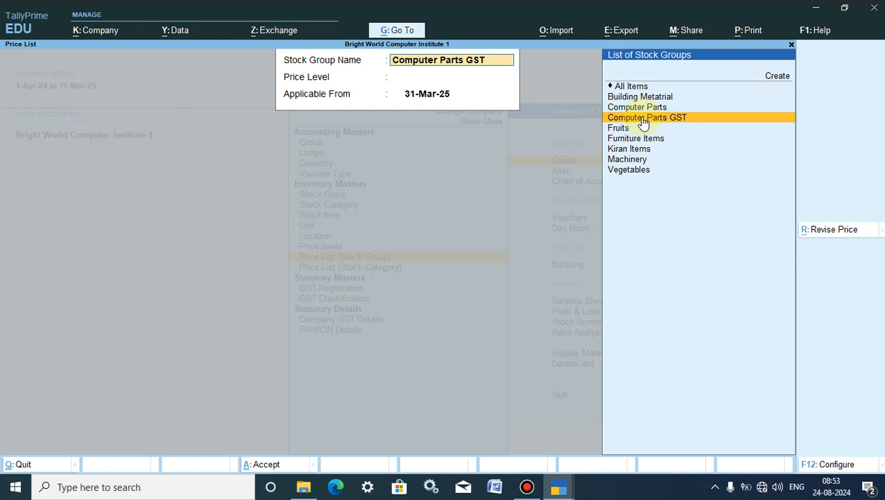
click(635, 88)
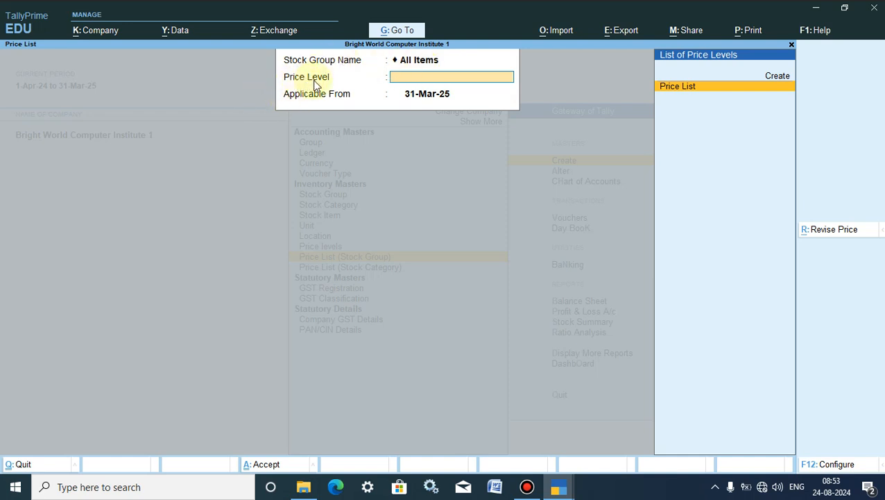
click(686, 89)
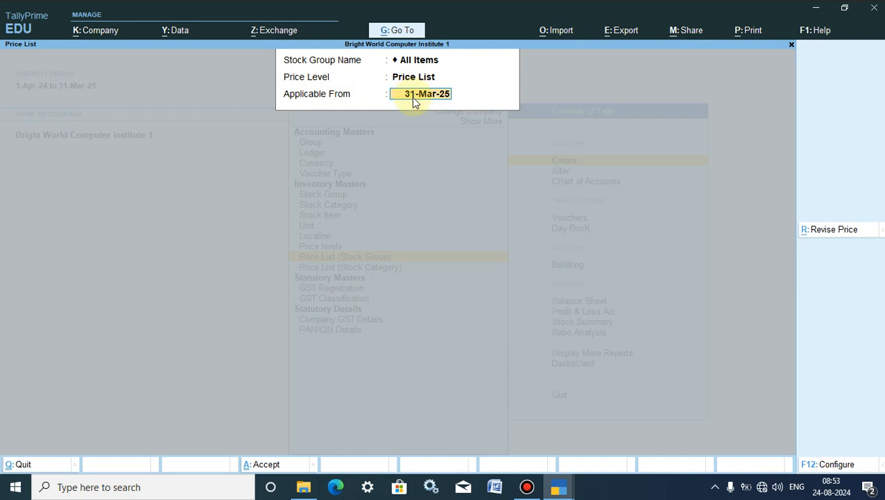
text(1.8)
key(Return)
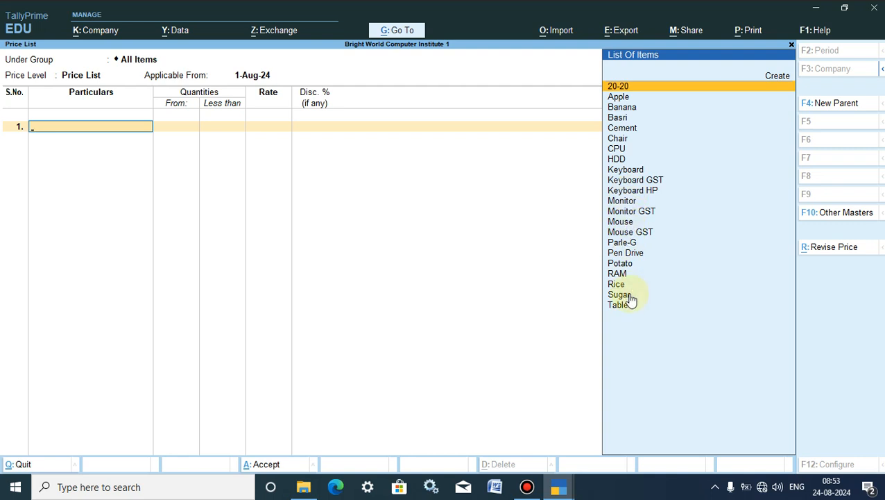
Add Keyboard GST to the price list with a rate of 450 for quantities less than 50 pcs
click(633, 180)
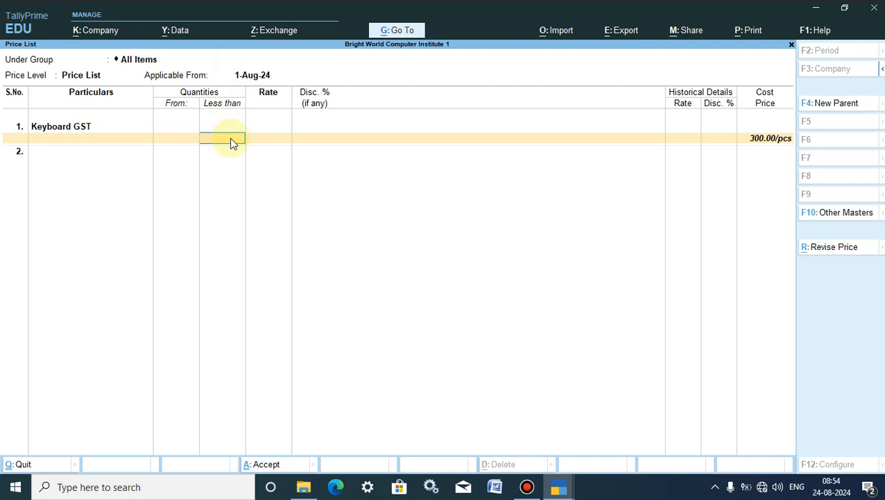
text(50)
key(Return)
text(450)
key(Return)
key(Return)
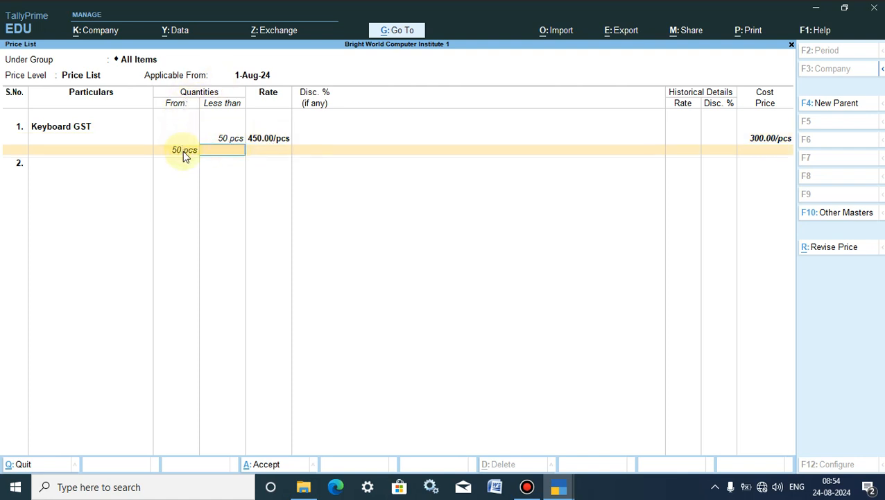
Set Keyboard GST rates of 425 for 50 to 100 pcs and 400 for 100 to 150 pcs, without discount
text(100)
key(Return)
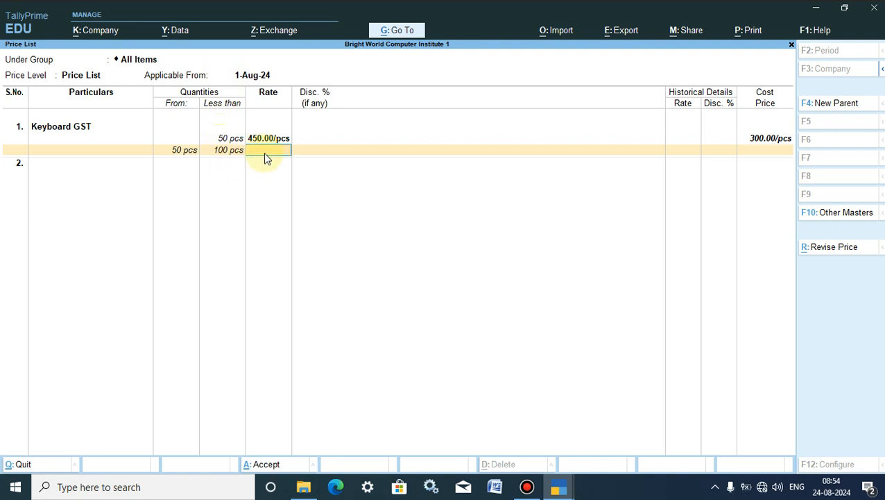
text(425)
key(Return)
key(Return)
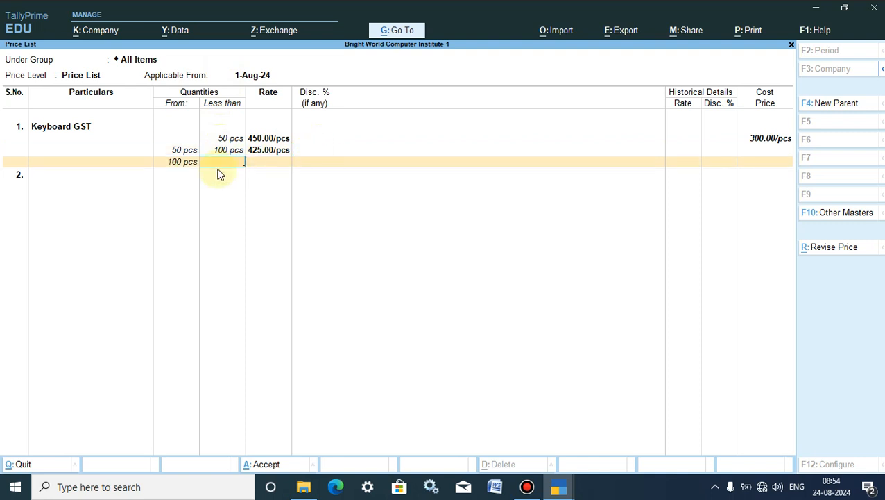
text(150)
key(Return)
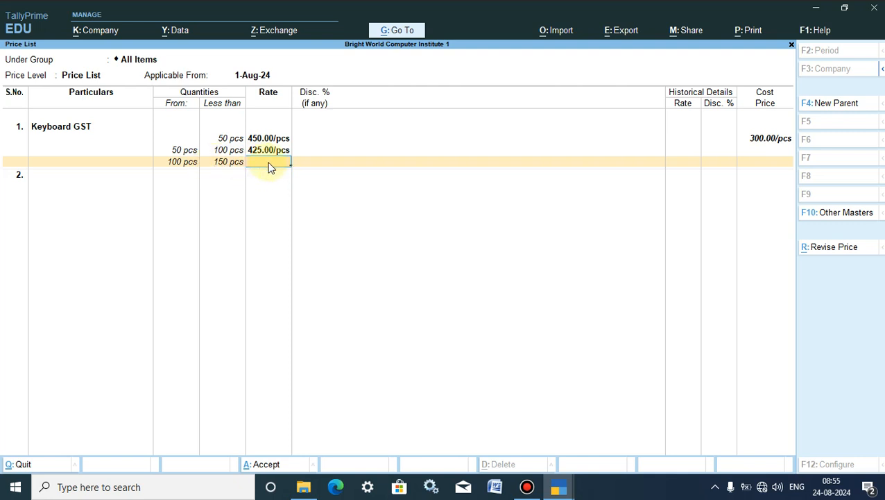
text(400)
key(Return)
key(Return)
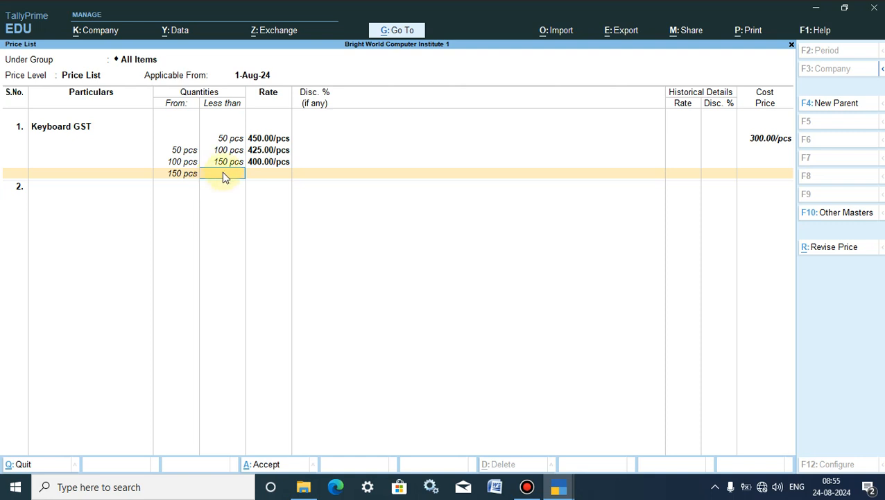
Give Keyboard GST an open-ended tier from 150 pcs with a rate of 400 and a 1% discount
click(277, 178)
key(Return)
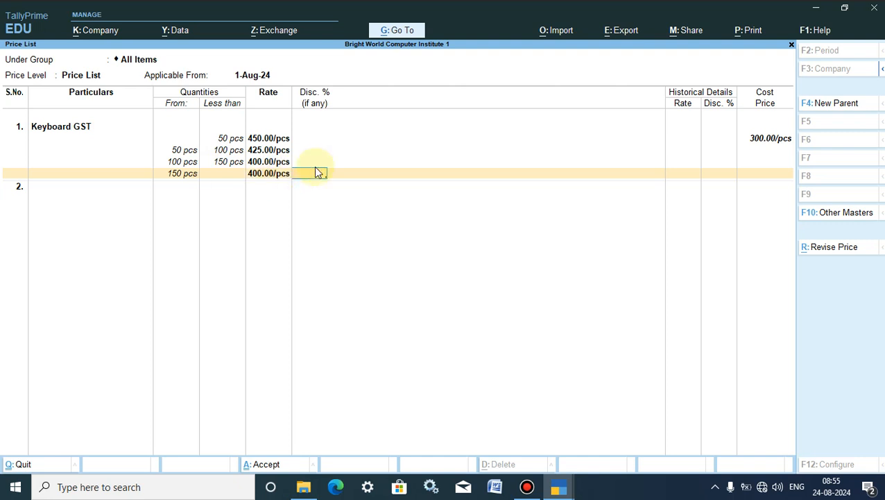
text(1)
key(Return)
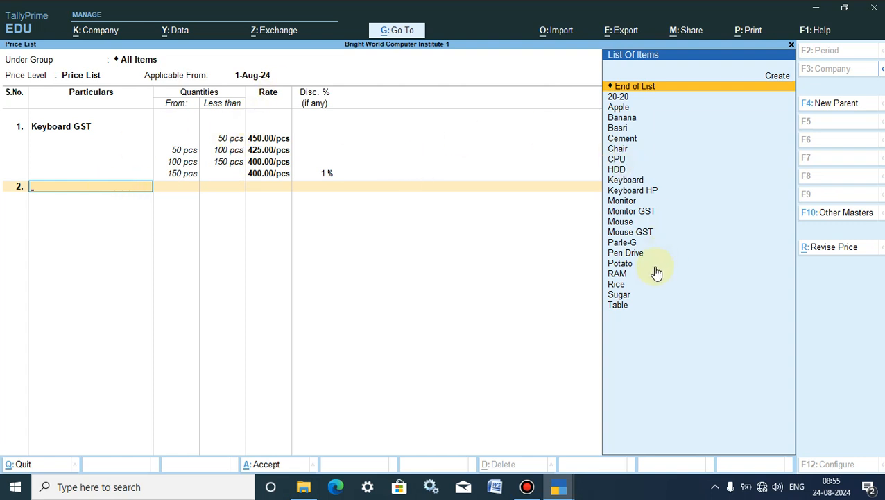
Add Mouse GST to the price list with a rate of 350 for quantities less than 50 pcs
click(625, 233)
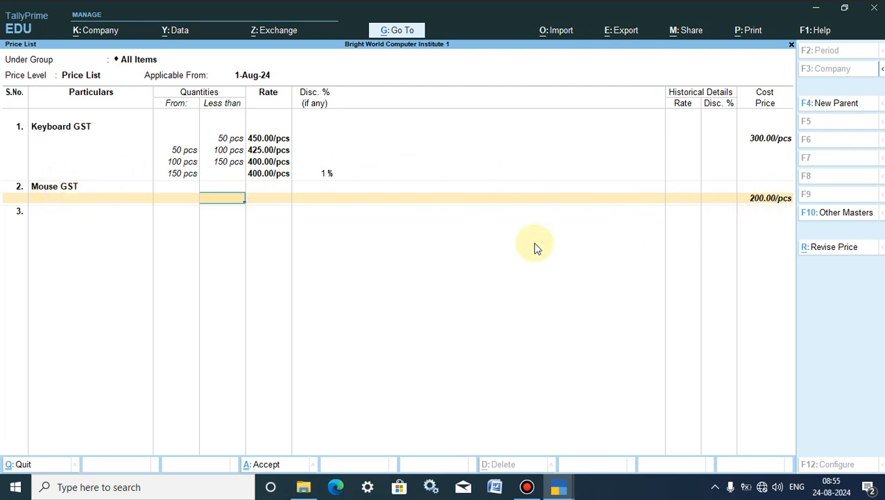
text(50)
key(Return)
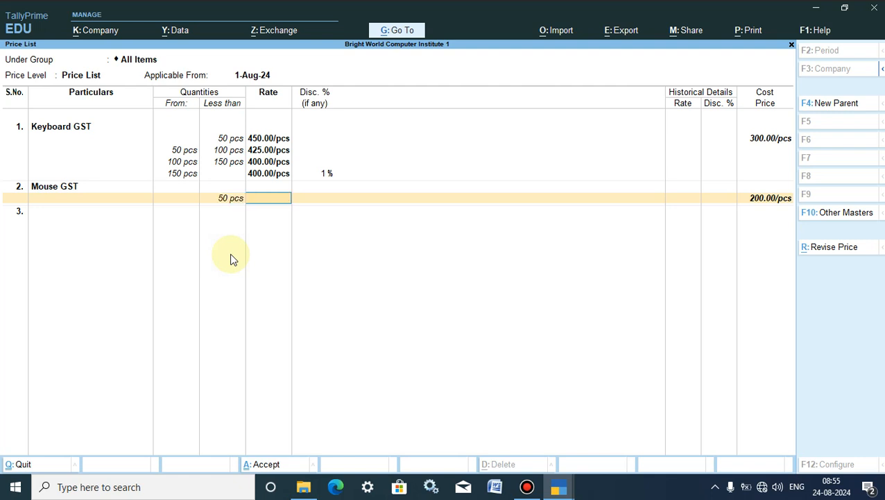
text(350)
key(Return)
key(Return)
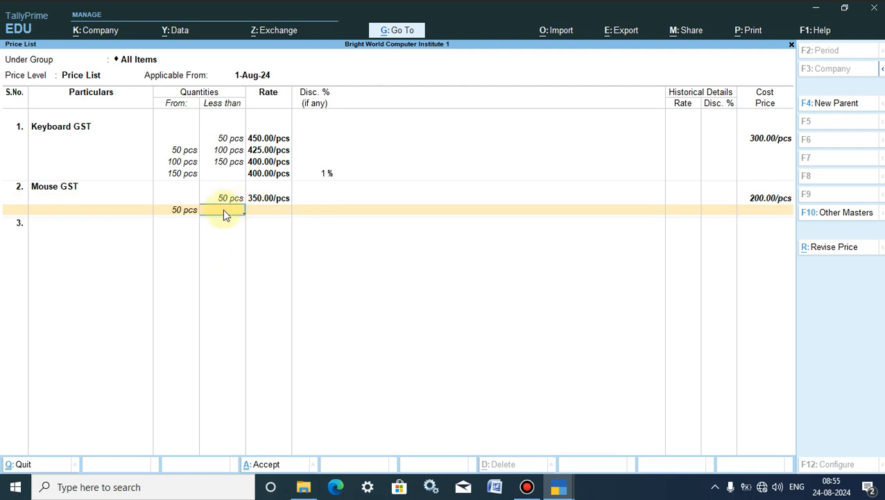
Set Mouse GST rates of 325 for 50 to 100 pcs and 300 for 100 to 150 pcs, without discount
text(100)
key(Return)
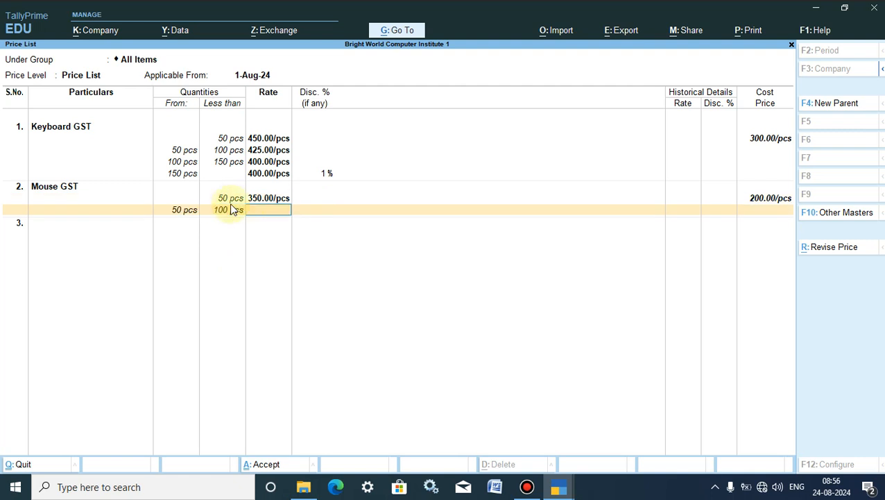
text(325)
key(Return)
key(Return)
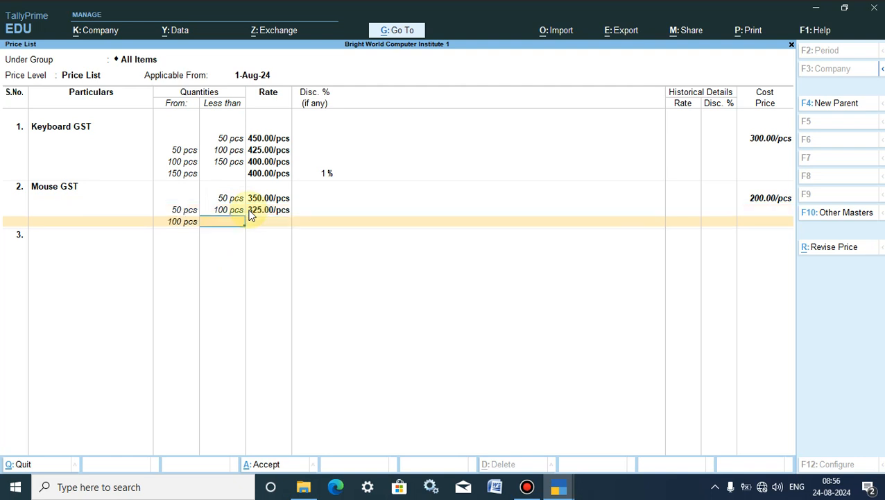
text(150)
key(Return)
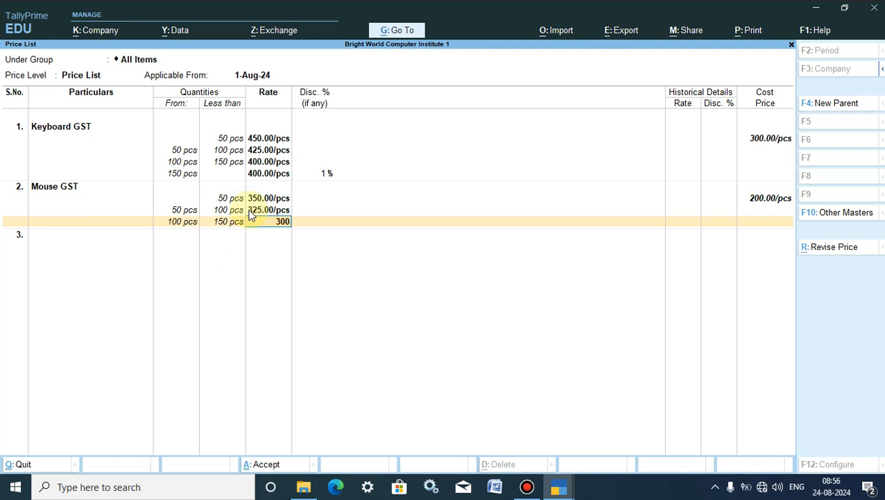
key(Return)
key(Return)
Give Mouse GST an open-ended tier from 150 pcs with a rate of 300 and a 1% discount
key(Return)
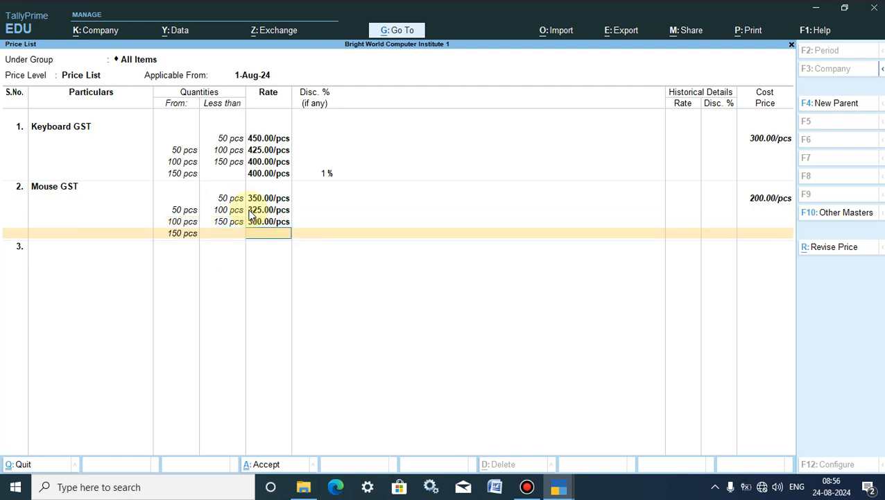
key(Return)
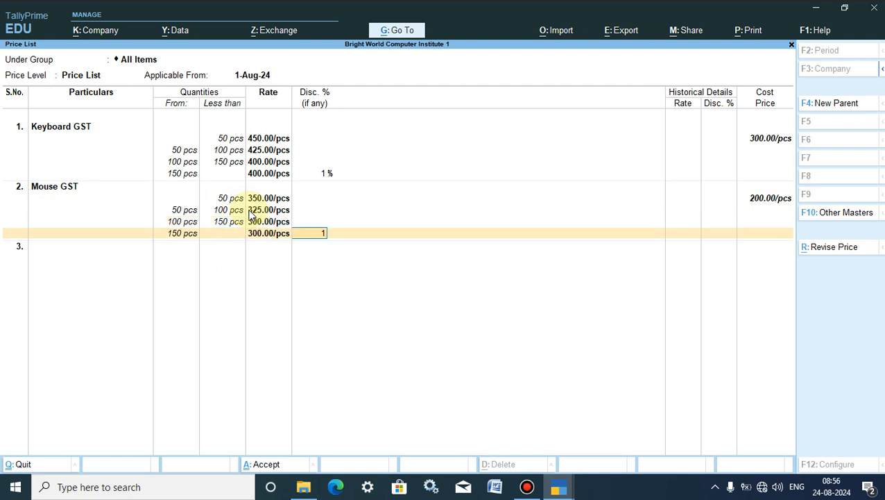
key(Return)
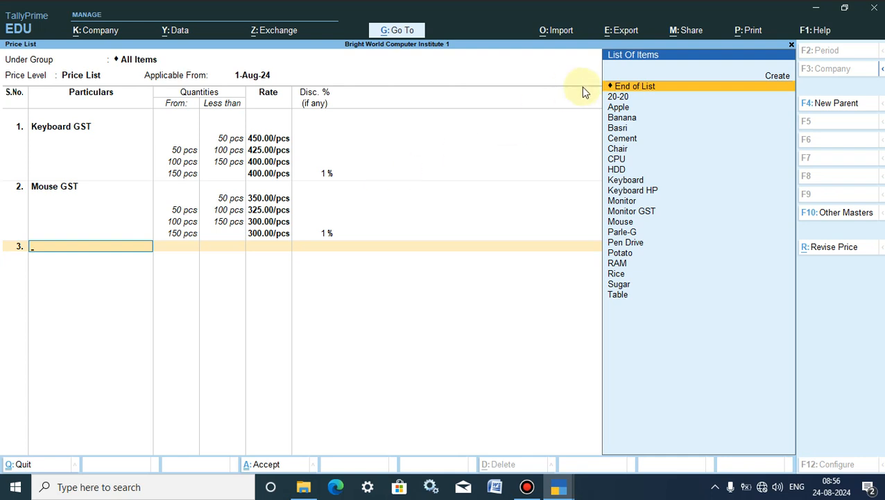
End the item list and save the price list, returning to the Gateway of Tally
click(644, 88)
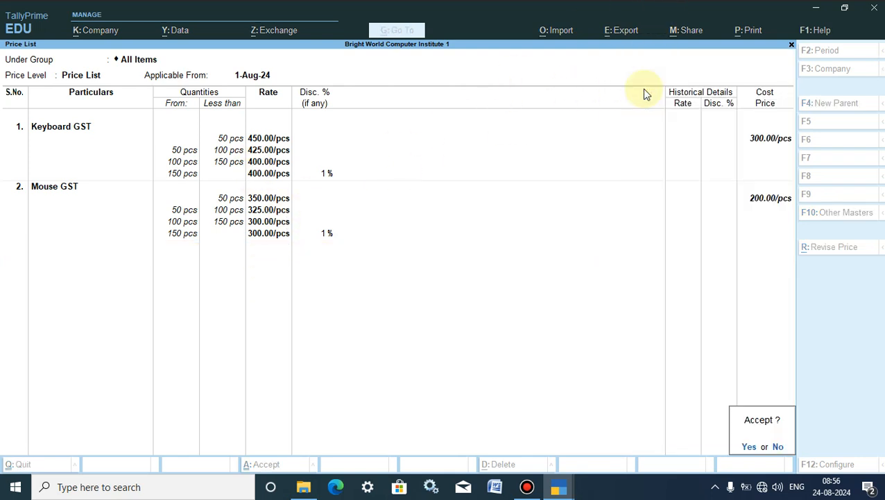
click(750, 446)
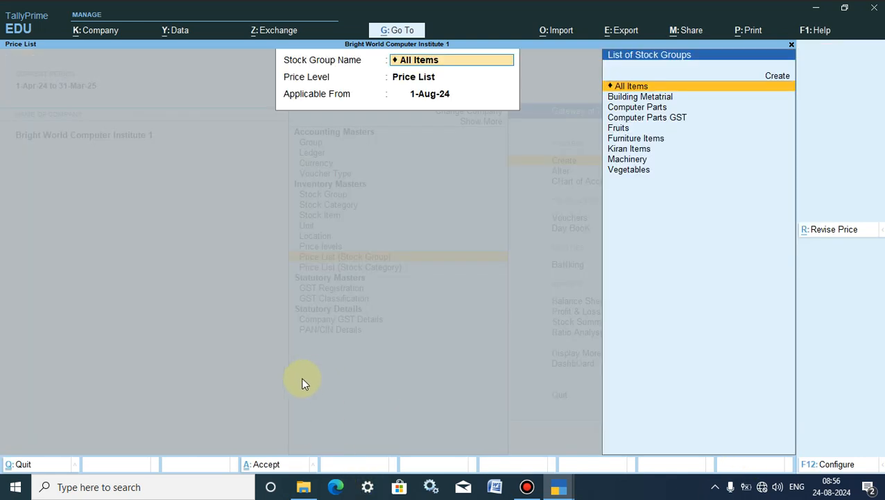
click(19, 467)
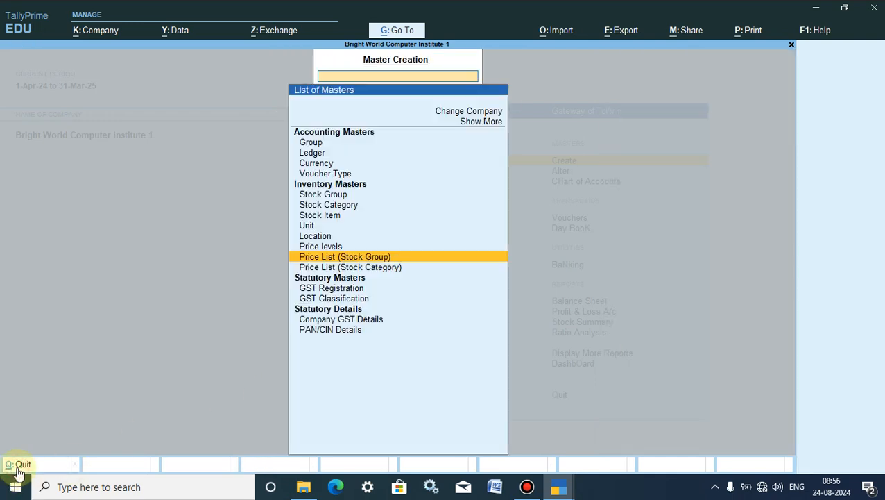
click(19, 466)
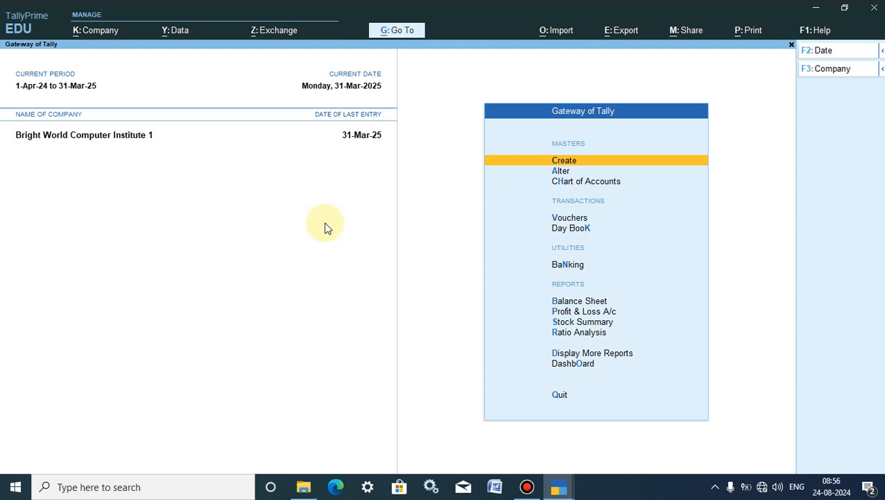
Start a new sales voucher using the Sales voucher type
click(570, 217)
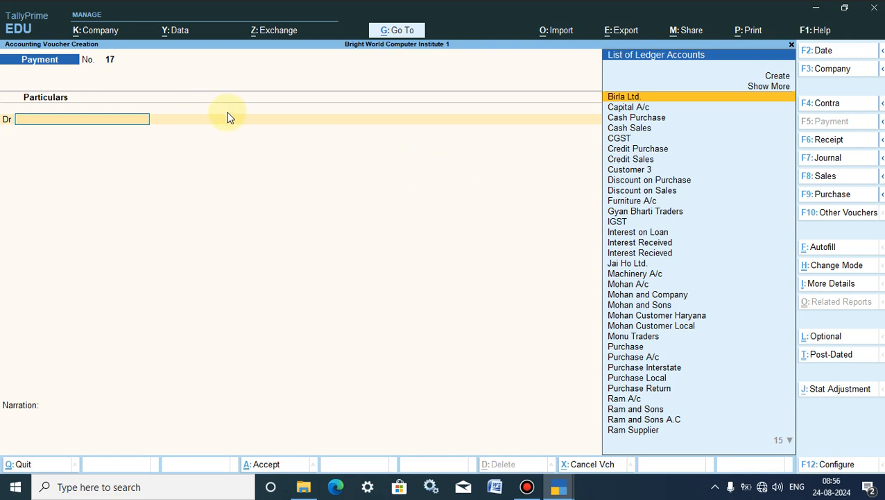
click(821, 179)
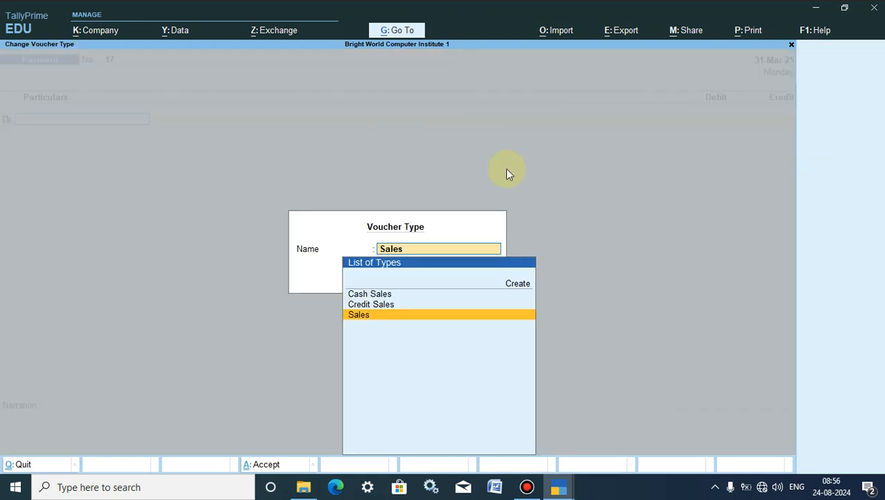
click(355, 315)
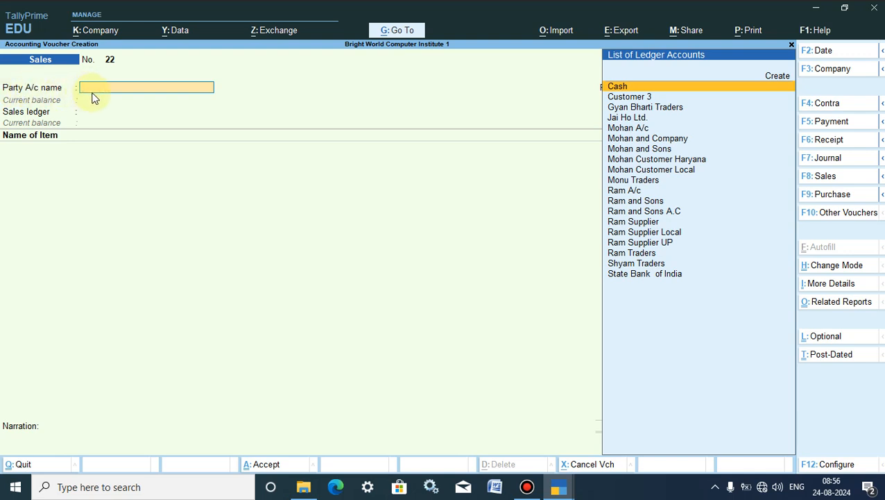
Set Cash as the invoice party with the default dispatch and party details, and choose the invoice's price level
text(C)
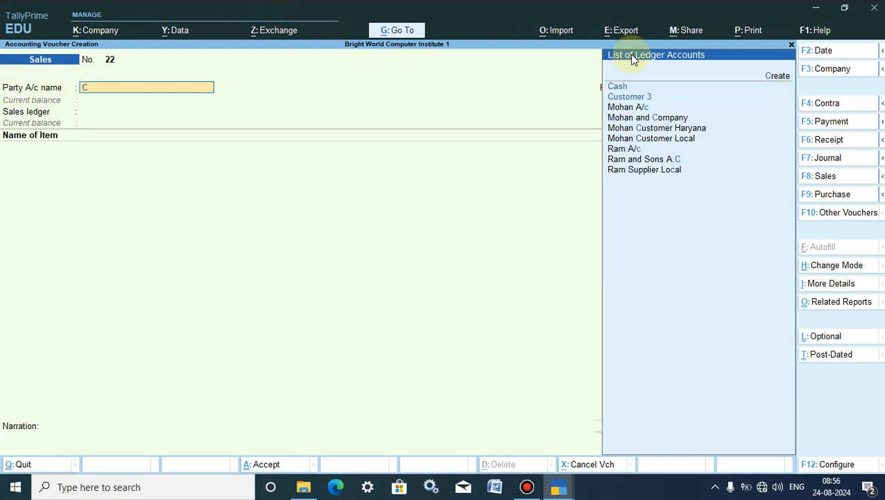
click(625, 87)
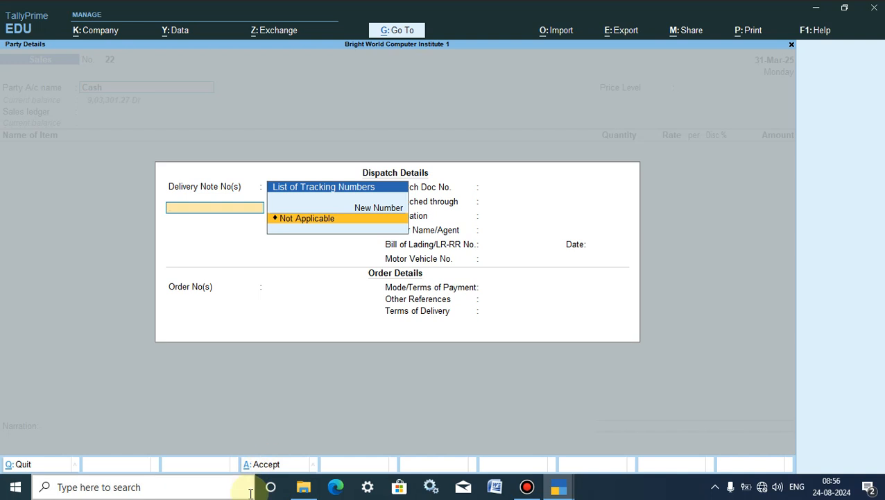
click(260, 467)
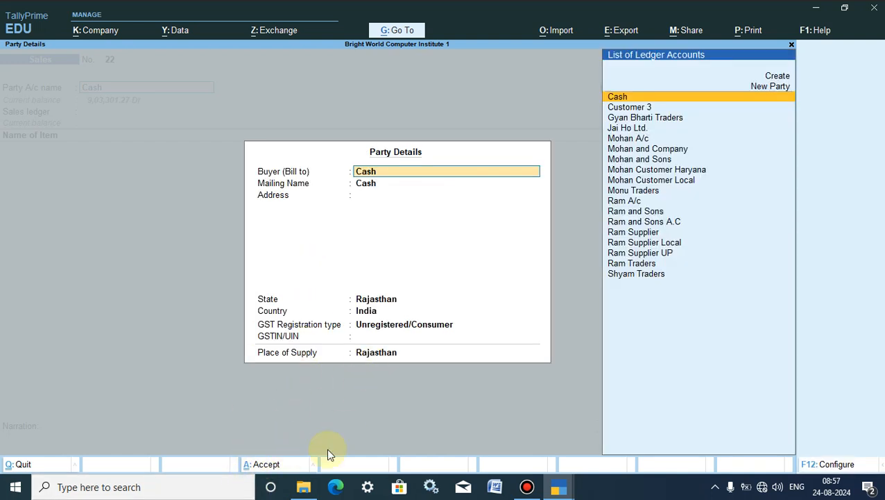
click(266, 467)
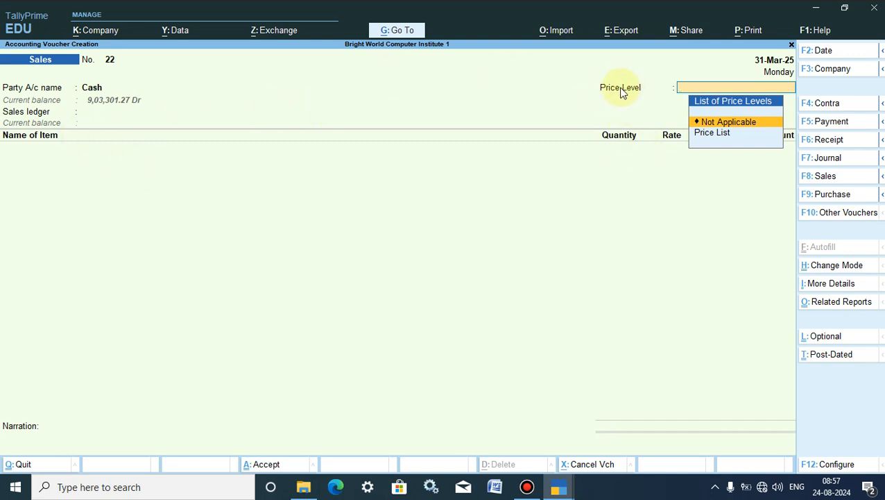
click(715, 127)
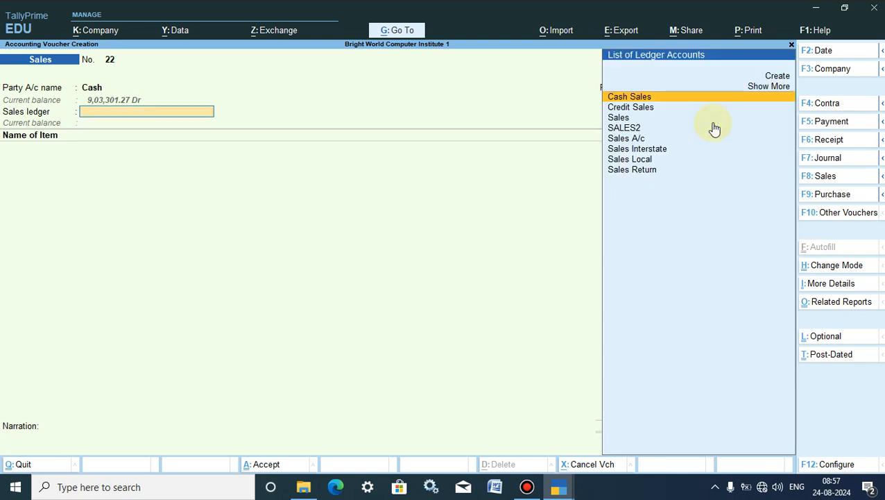
Use the Sales ledger for the invoice and set the voucher date to 1-Aug-24
click(619, 118)
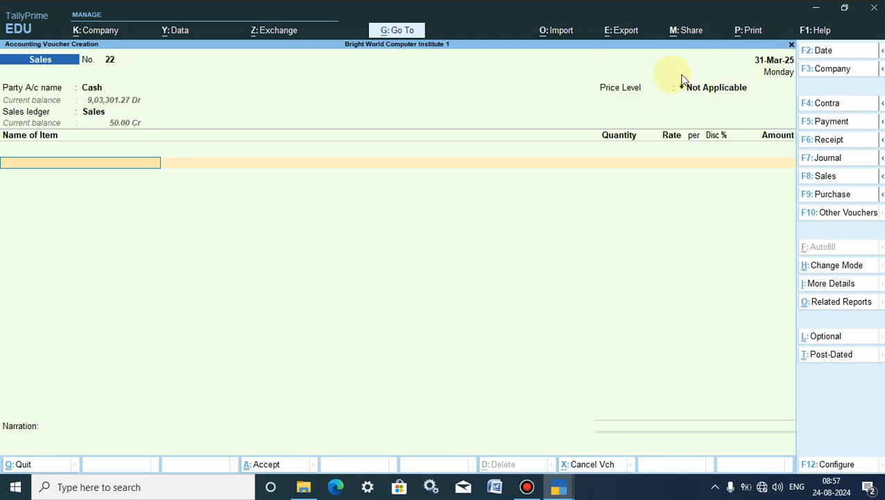
click(812, 52)
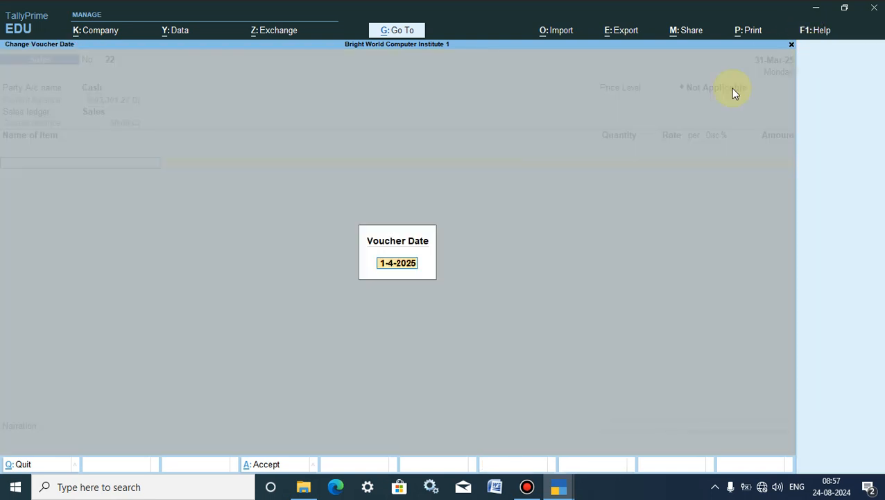
text(1.8)
key(Return)
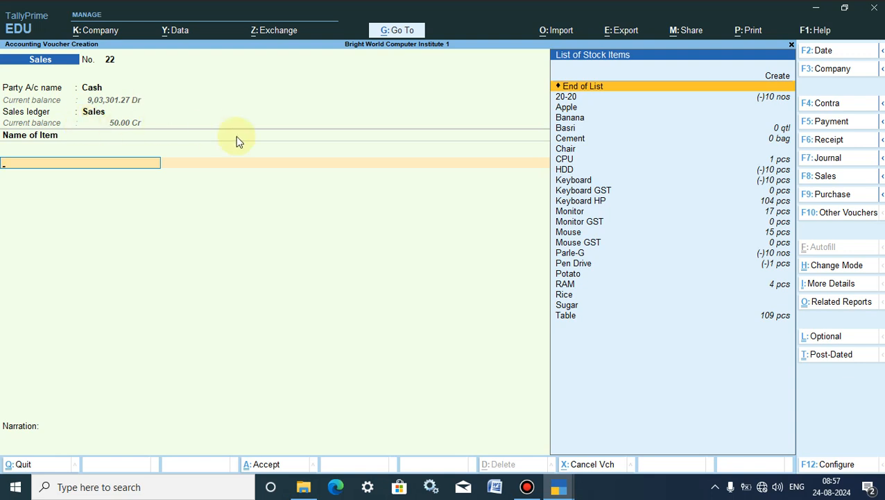
key(BackSpace)
key(Return)
key(BackSpace)
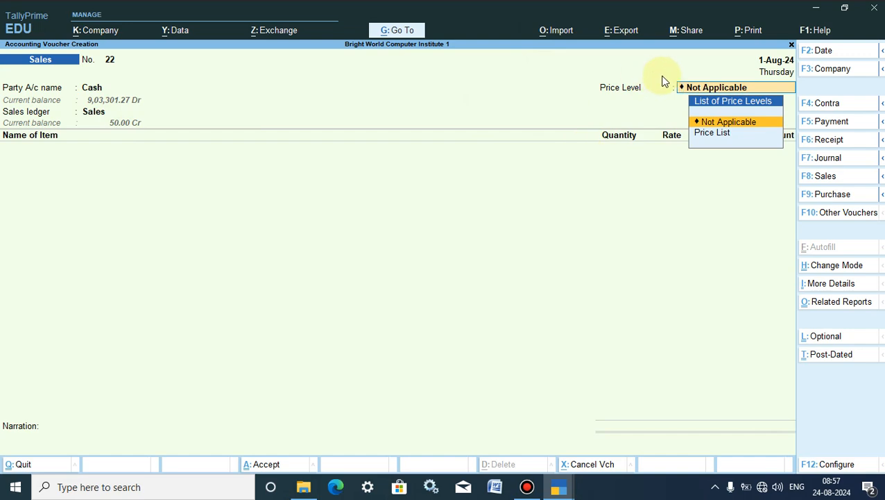
key(BackSpace)
key(Return)
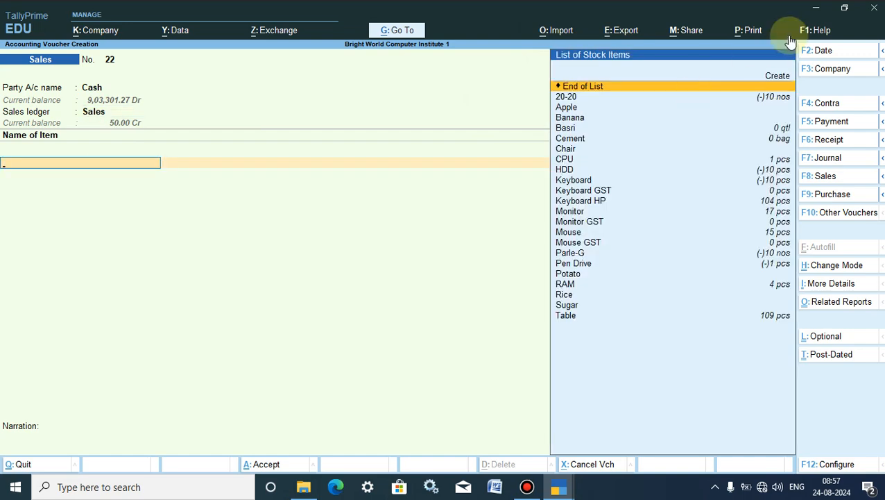
Add Keyboard GST to the invoice with tracking and order numbers Not Applicable, allocating 10 pcs from Main Location
click(575, 191)
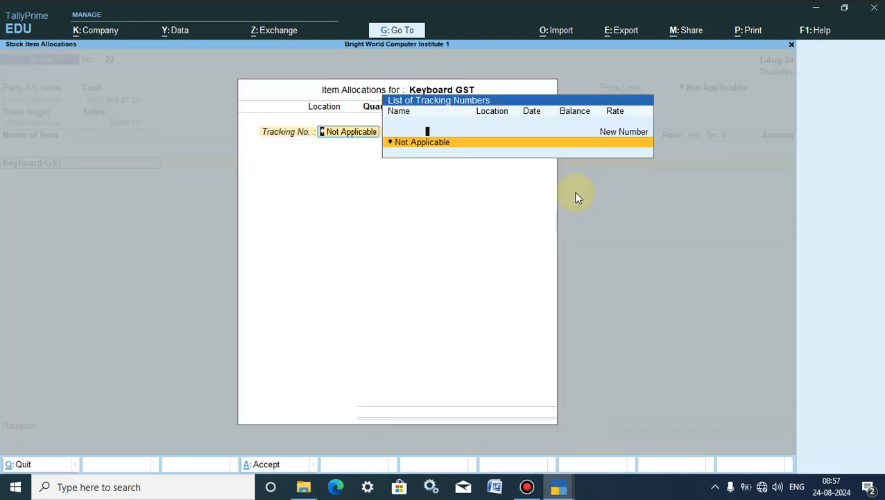
key(Return)
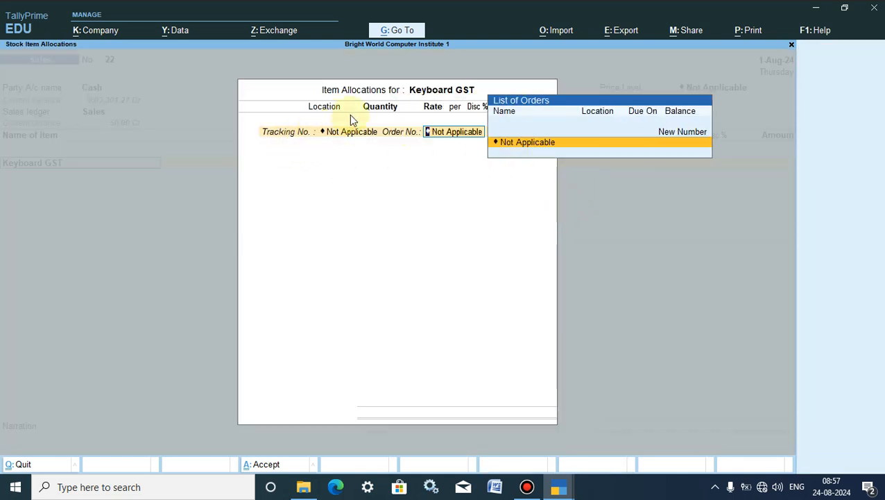
click(542, 144)
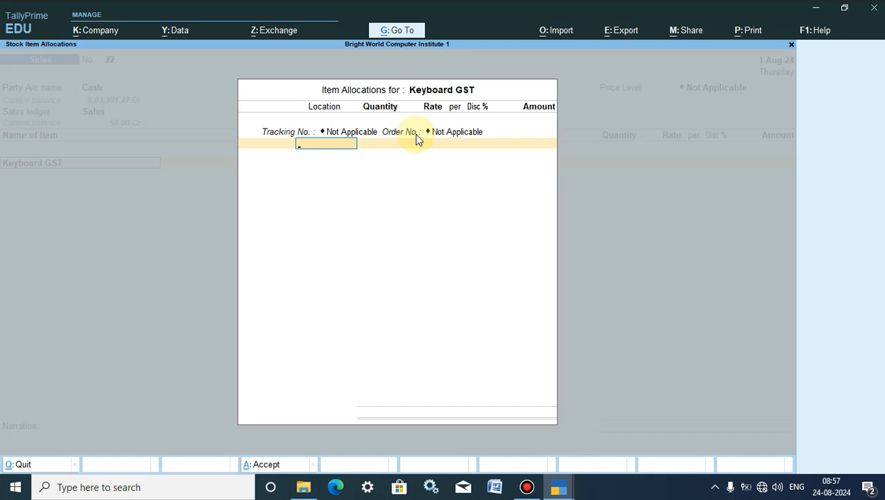
text(M)
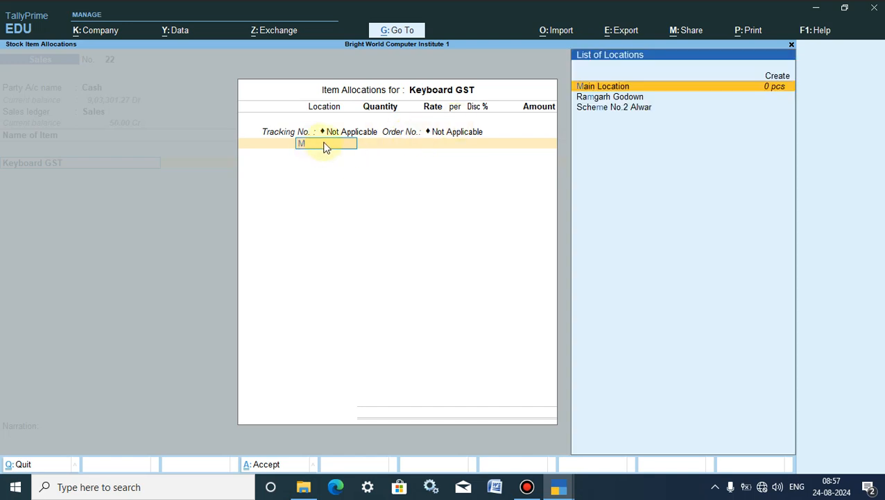
key(Return)
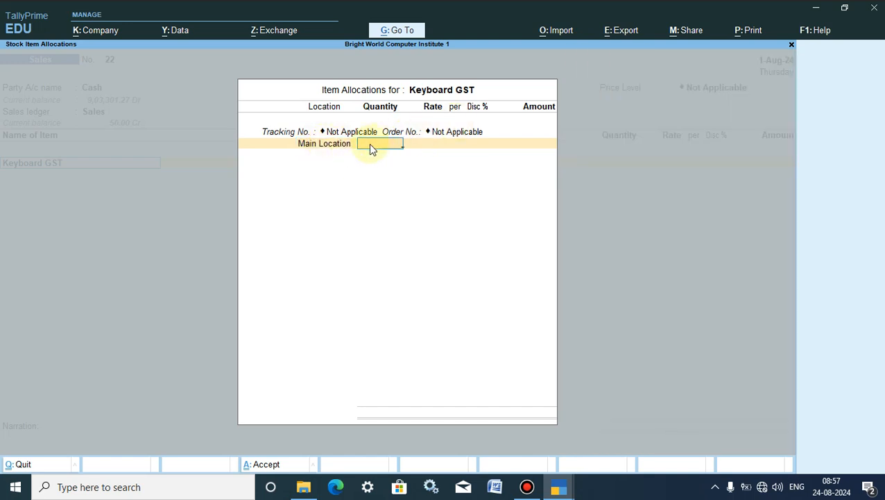
text(10)
key(Return)
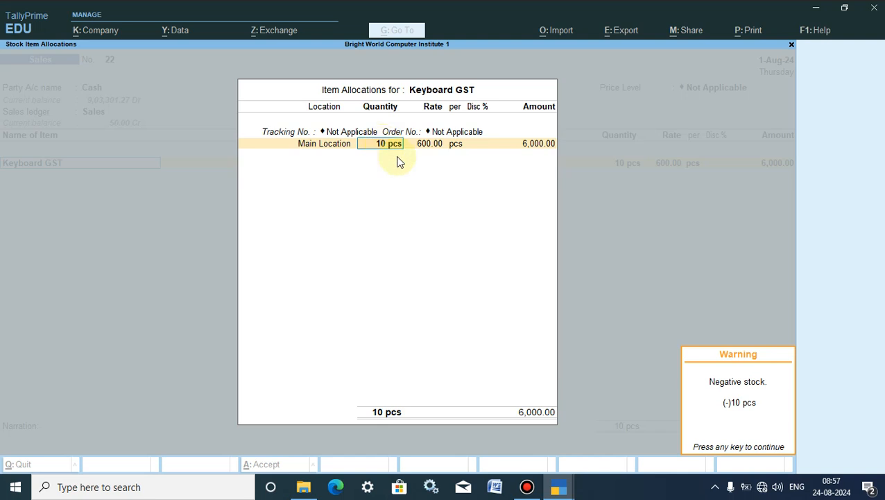
key(Return)
Change the Keyboard GST quantity to 60 pcs
key(BackSpace)
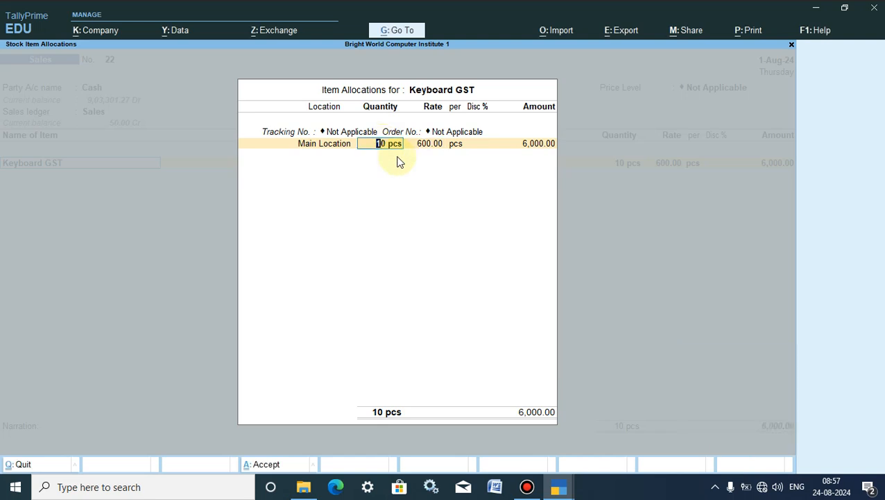
text(60)
key(Return)
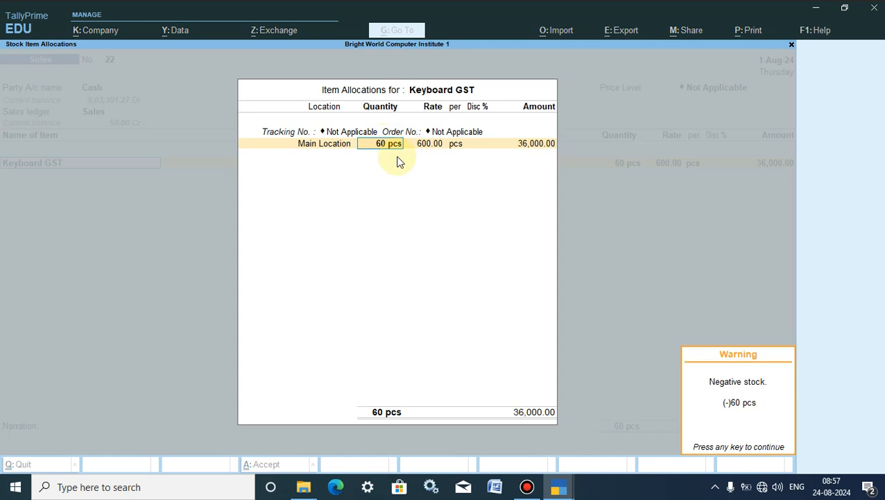
key(Return)
Go back to the voucher header, set the price level to Price List, and reopen the Keyboard GST allocation
key(BackSpace)
key(BackSpace)
key(BackSpace)
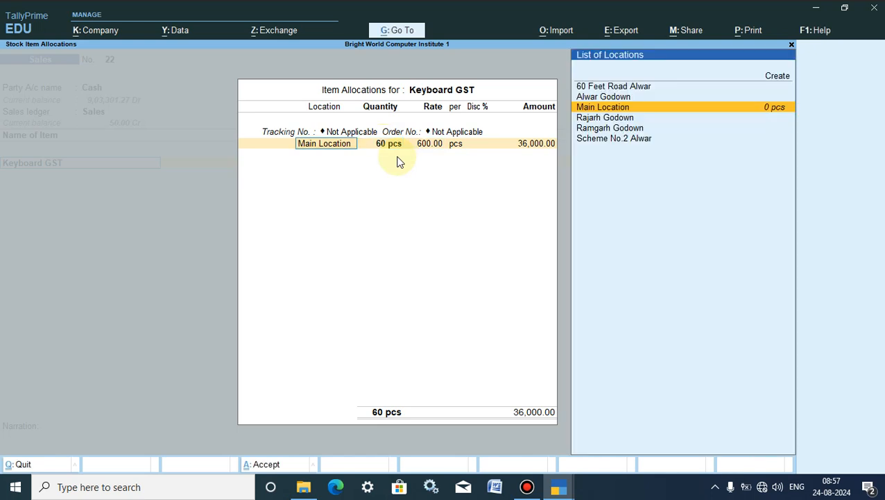
key(BackSpace)
key(BackSpace)
key(BackSpace)
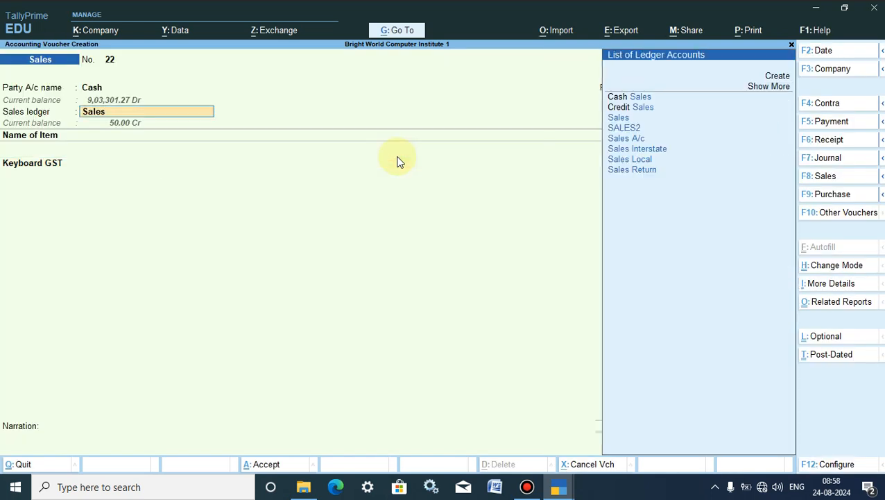
key(Return)
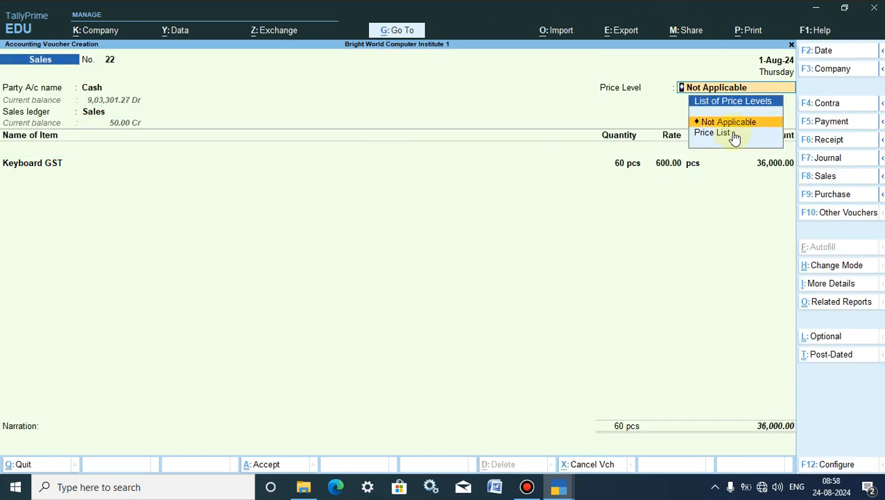
key(BackSpace)
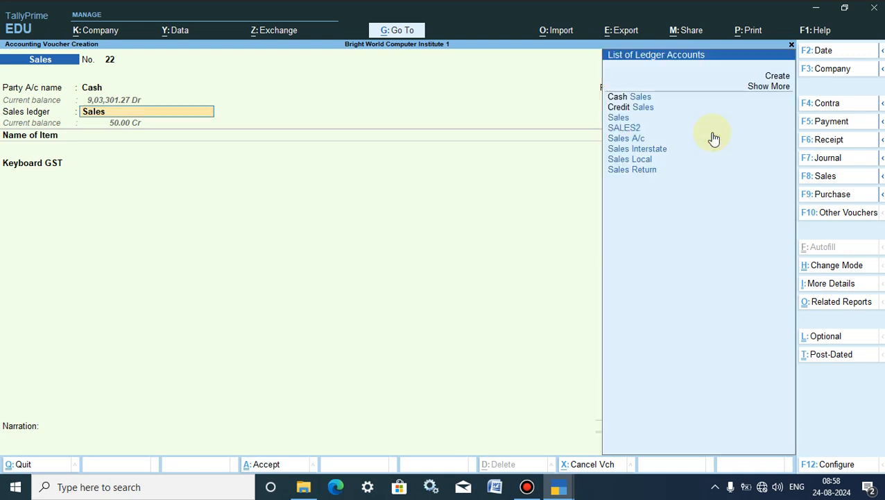
key(Return)
key(Return)
key(Return)
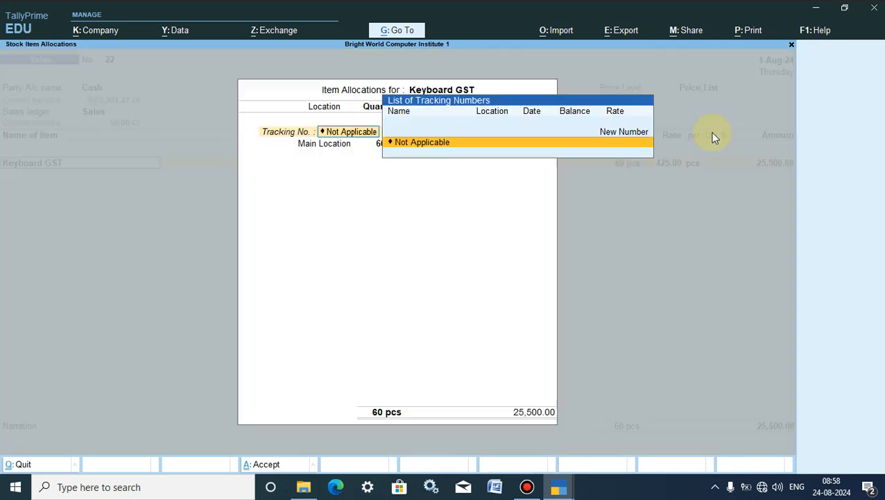
Keep the Main Location allocation and set the Keyboard GST quantity to 10 pcs under the Price List level
key(Return)
key(Return)
key(Return)
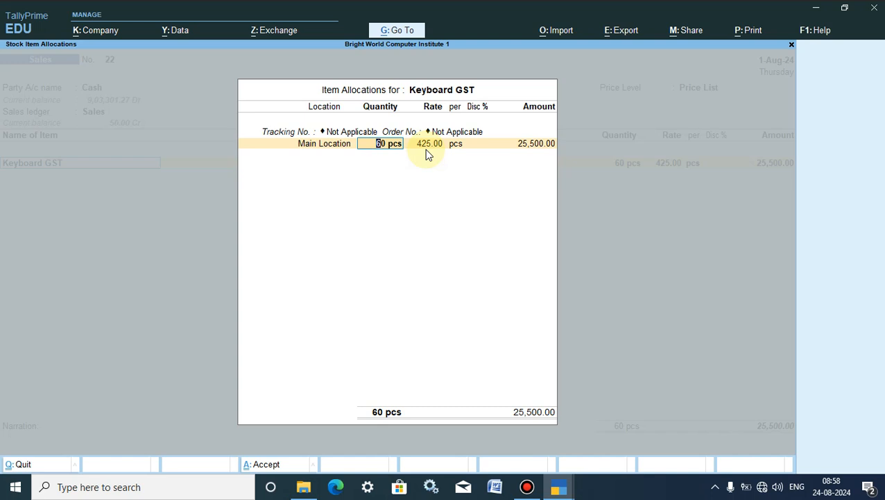
text(10)
key(Return)
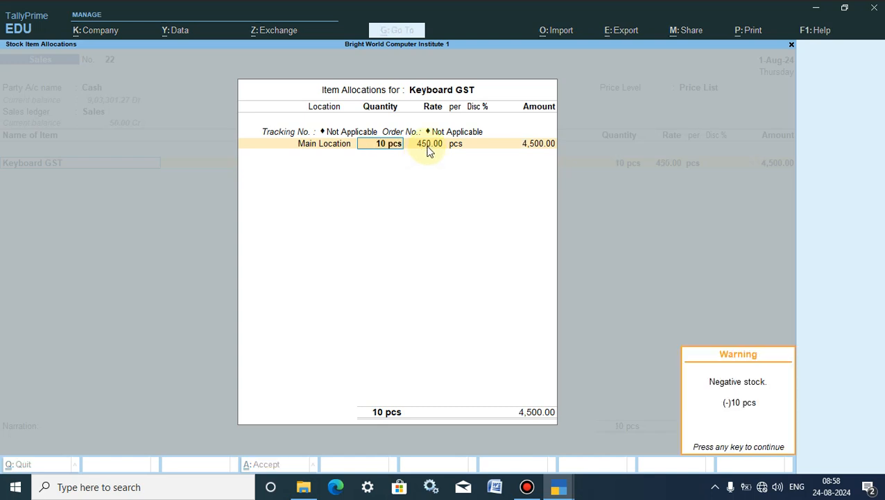
key(Return)
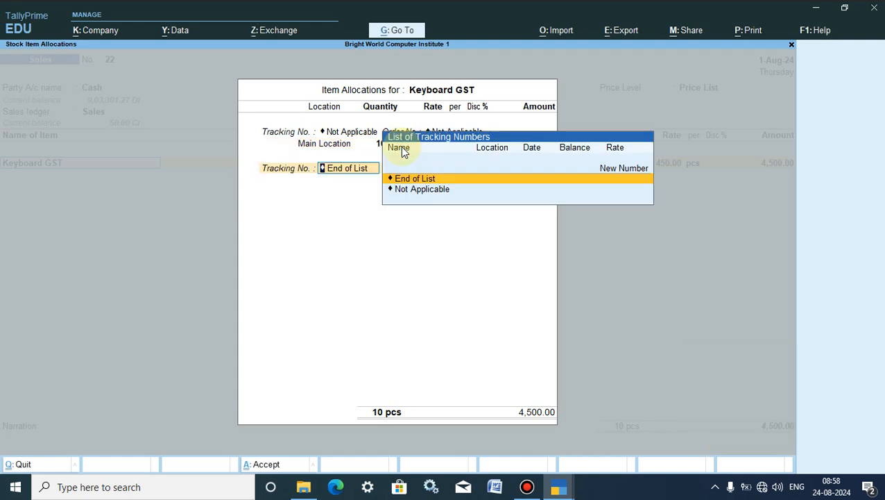
text(110)
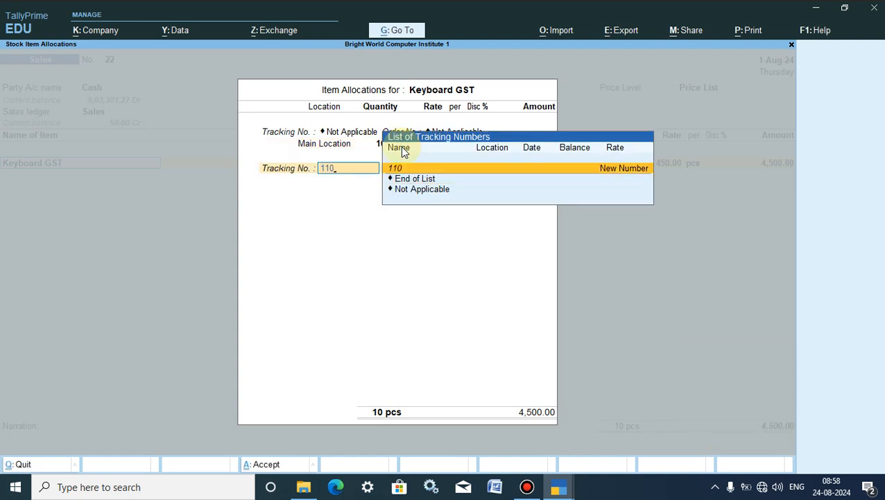
key(BackSpace)
key(BackSpace)
key(BackSpace)
Return to the Main Location line and set the Keyboard GST quantity to 110 pcs
key(BackSpace)
key(BackSpace)
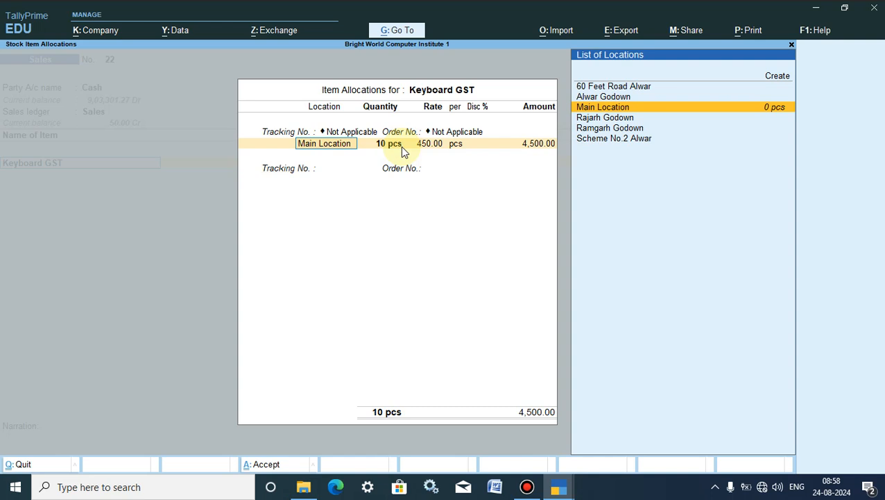
key(Return)
text(110)
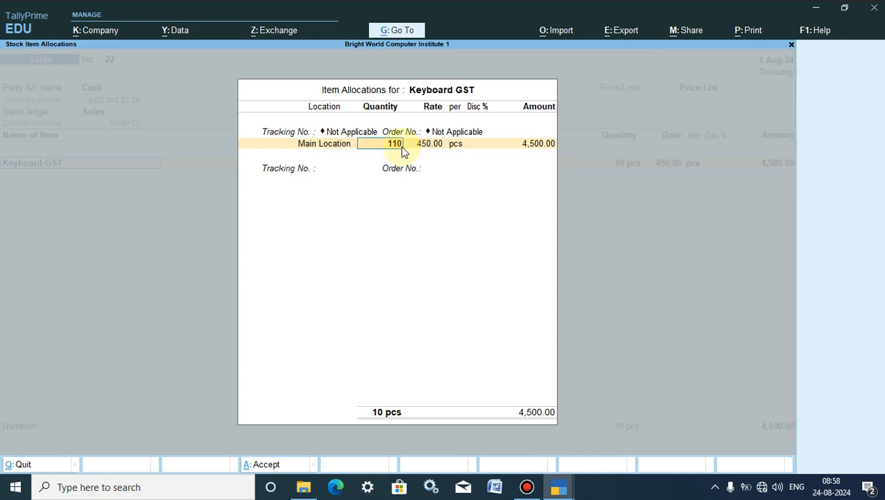
key(Return)
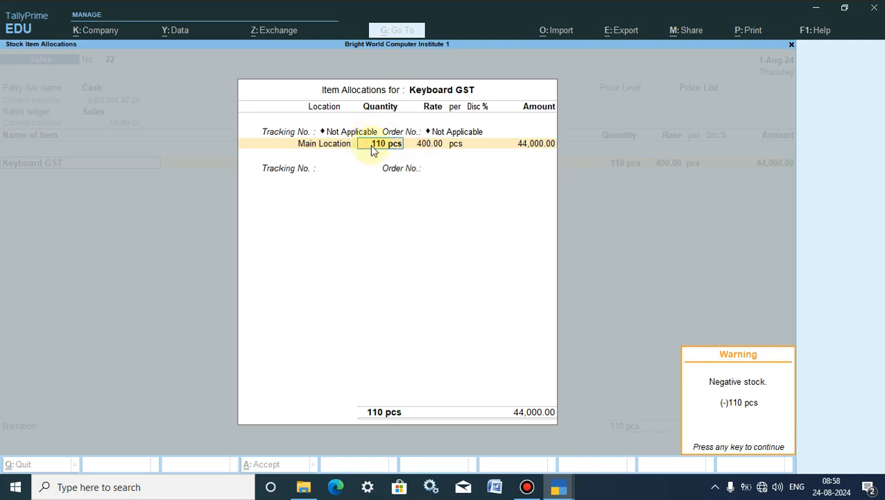
key(Return)
Raise the Keyboard GST quantity to 160 pcs to test the discounted price tier
text(00)
key(BackSpace)
key(BackSpace)
key(BackSpace)
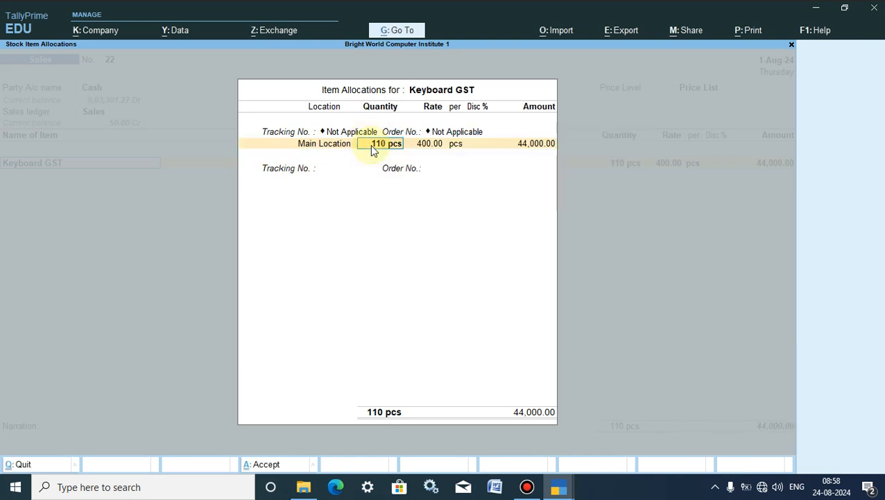
text(160)
key(Return)
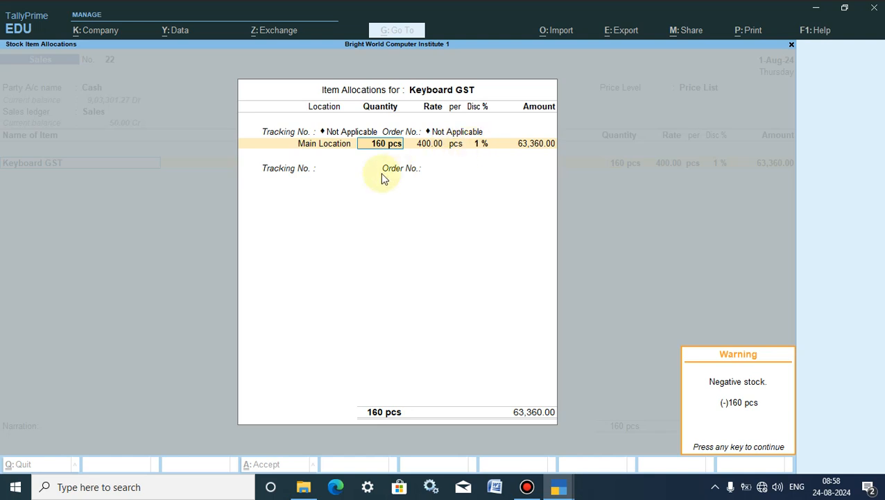
Set the Keyboard GST quantity to 200 pcs on the Main Location line
click(381, 148)
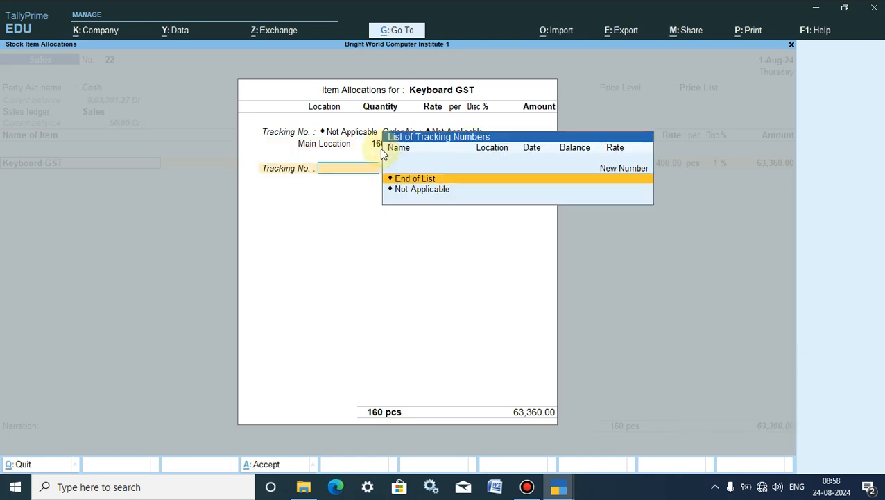
click(381, 149)
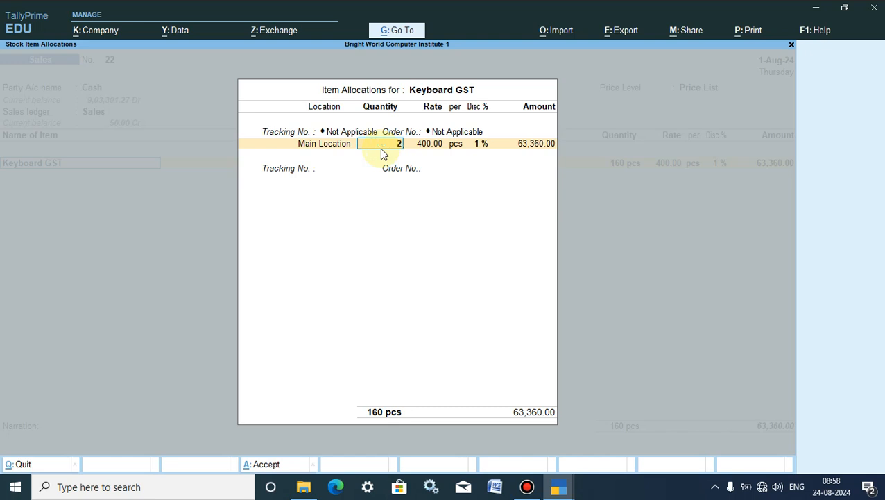
key(Return)
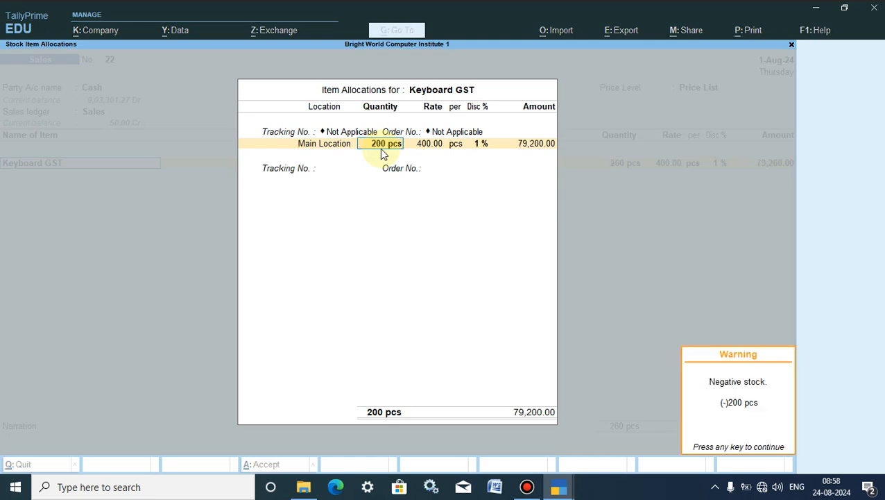